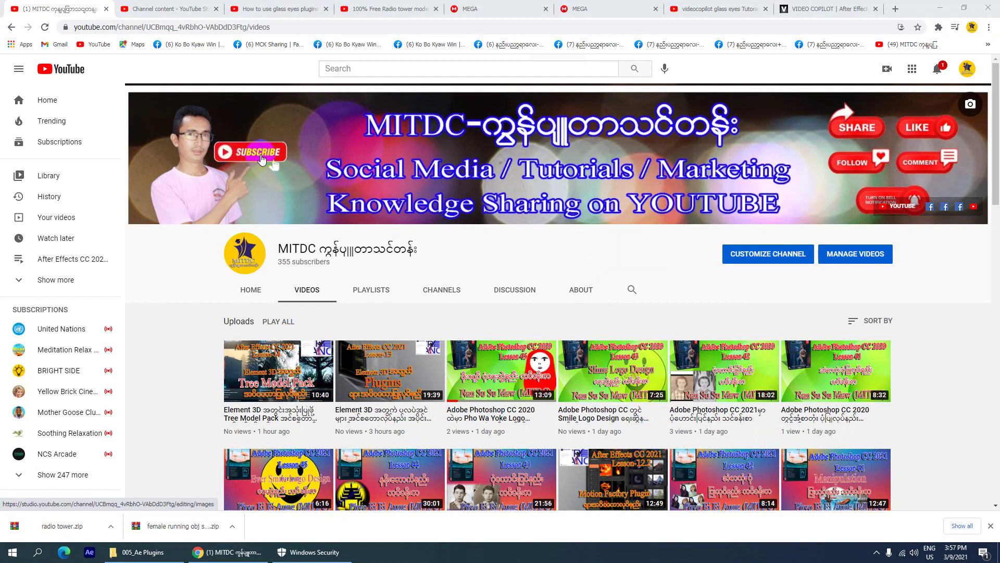
- Switch to the Video Copilot tab with the Glass Eyes 'Another New Plug-In! (APRIL FOOLS)' post
left_click(815, 7)
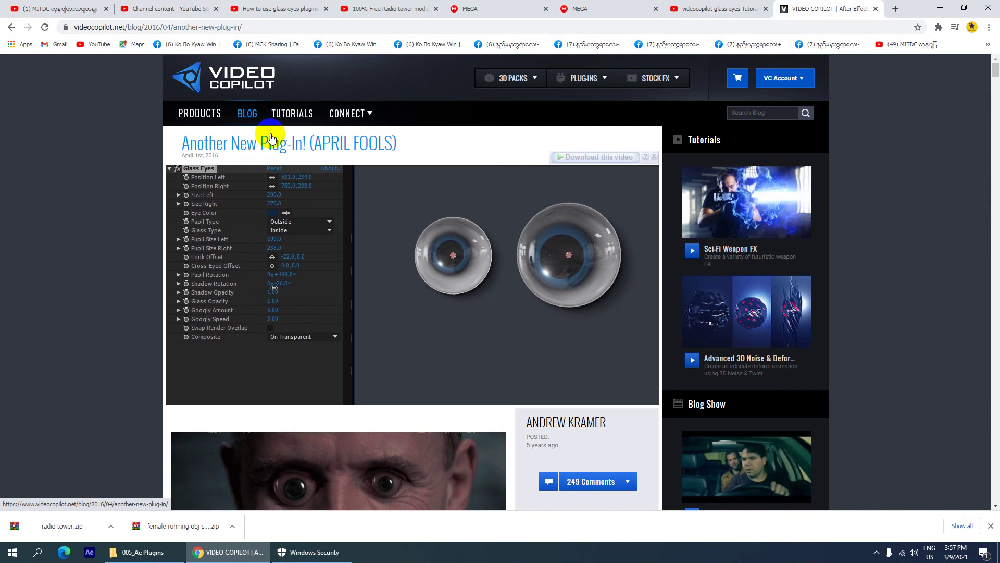
left_click(97, 27)
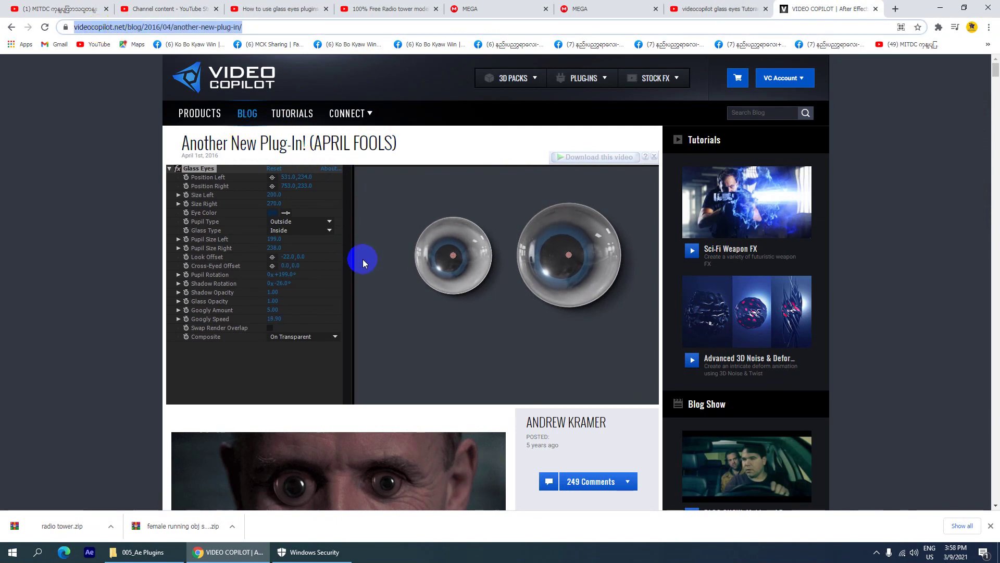
scroll(368, 263, "down", 3)
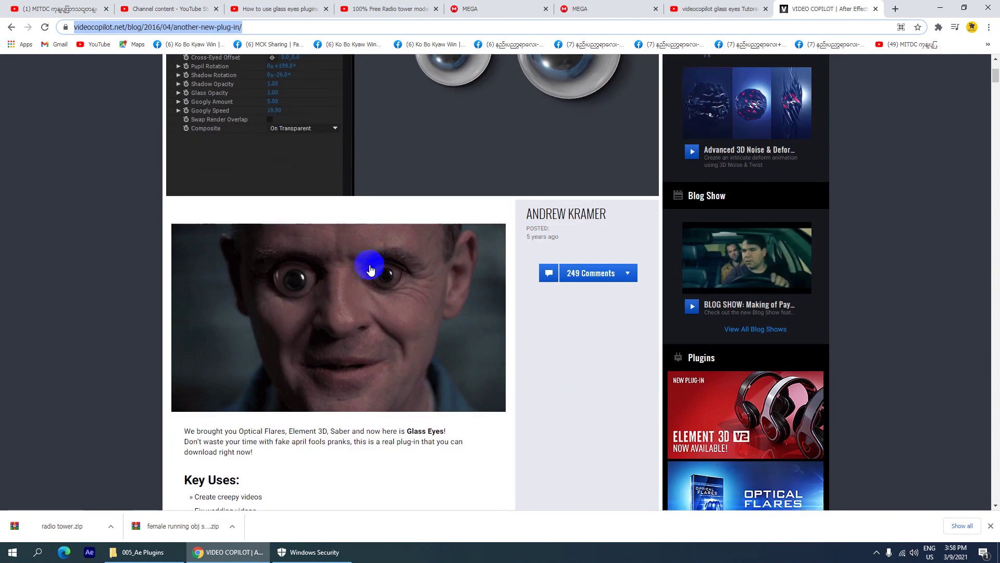
scroll(375, 268, "up", 3)
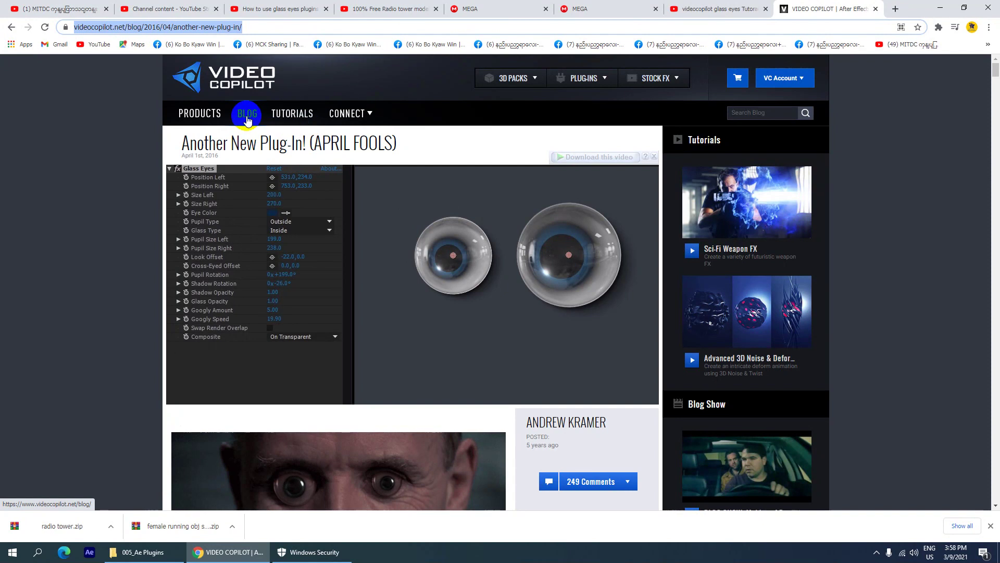
mouse_move(348, 119)
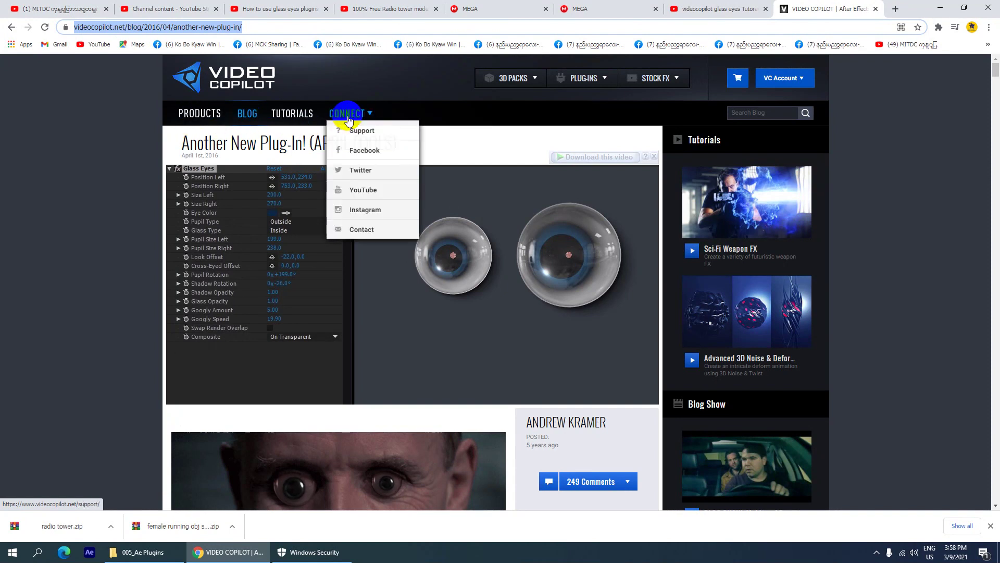
- Open Video Copilot's Tutorials page and browse new tutorials like Crossfire Particle FX and Ultra 3D Earth
left_click(297, 115)
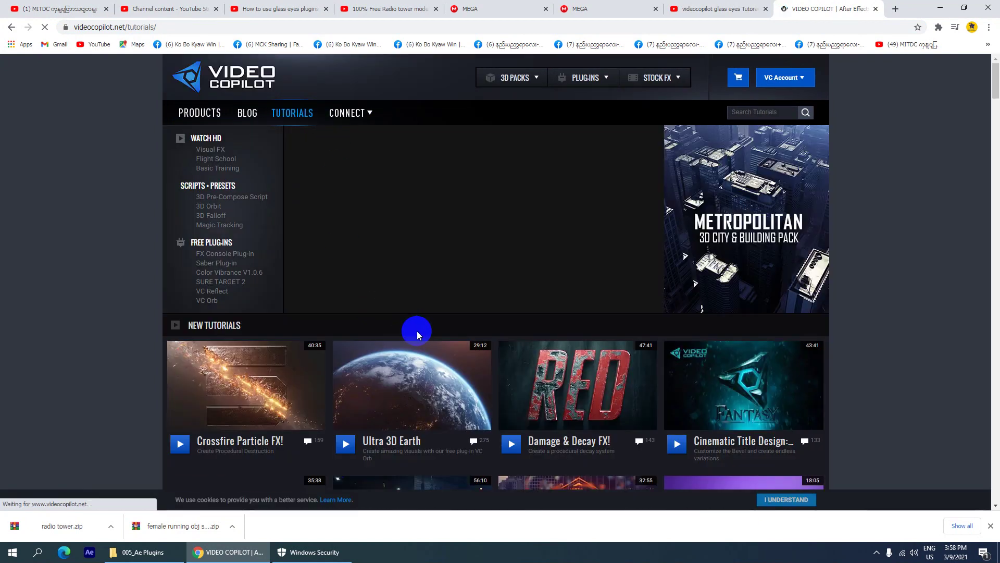
scroll(420, 332, "down", 4)
scroll(420, 332, "down", 5)
scroll(421, 332, "up", 7)
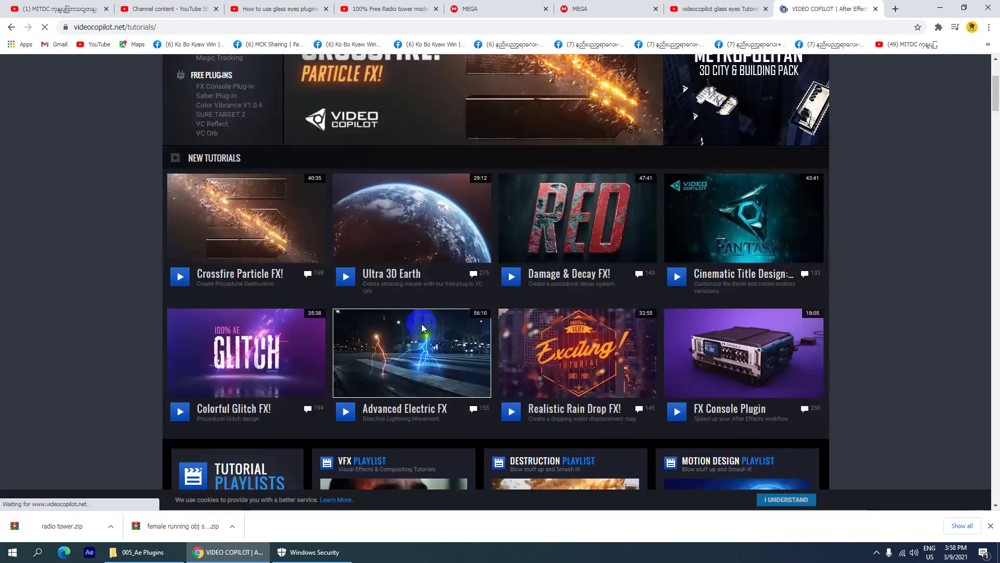
scroll(408, 308, "up", 2)
scroll(407, 308, "down", 4)
scroll(409, 295, "down", 4)
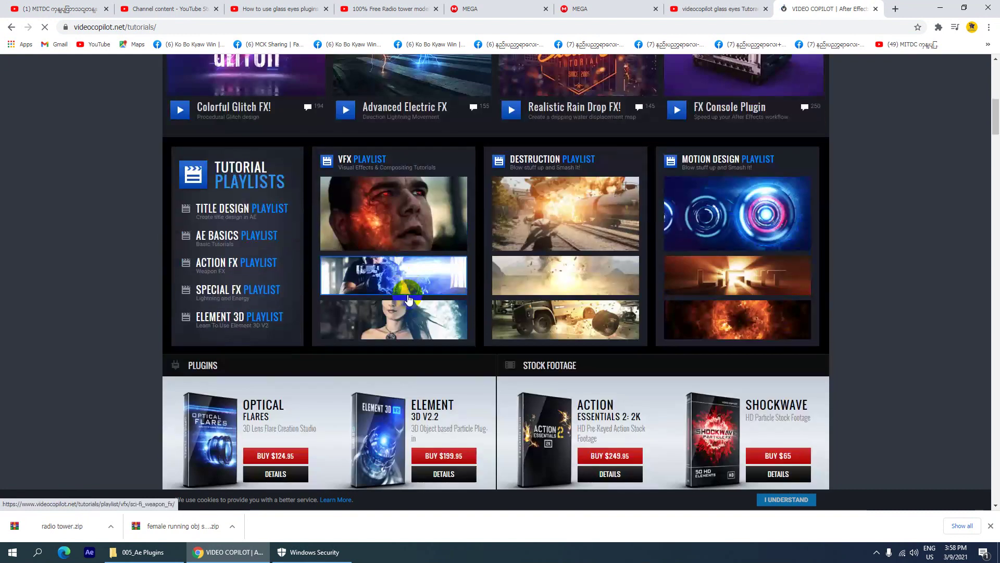
scroll(414, 302, "up", 2)
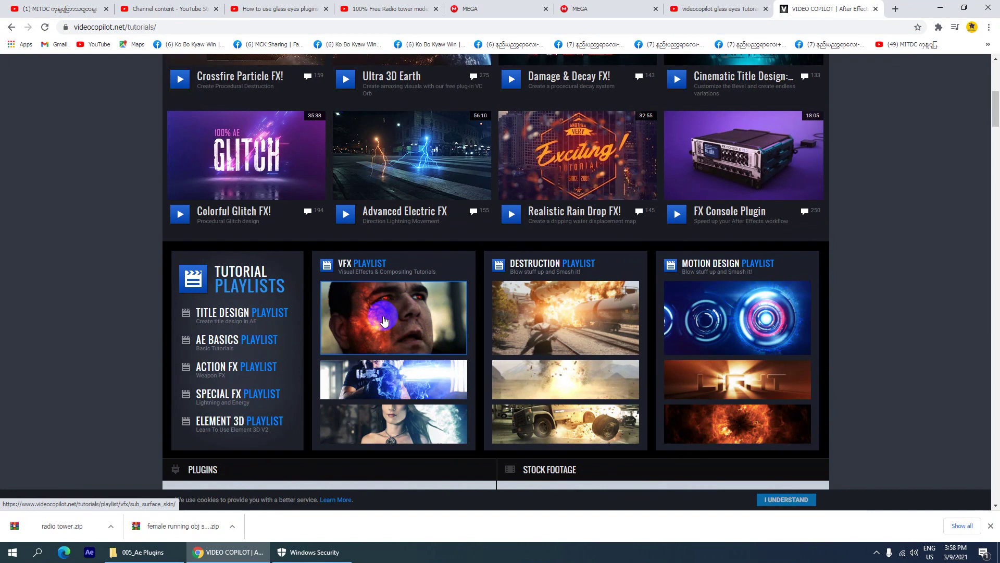
scroll(386, 320, "up", 5)
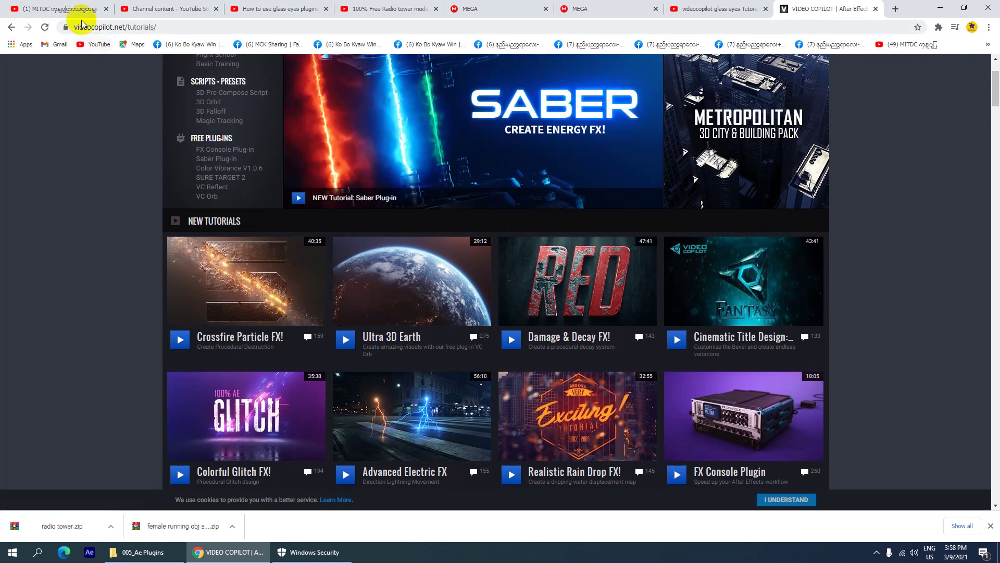
- Glance at the YouTube channel videos, then go back to the Video Copilot tutorials page
left_click(73, 6)
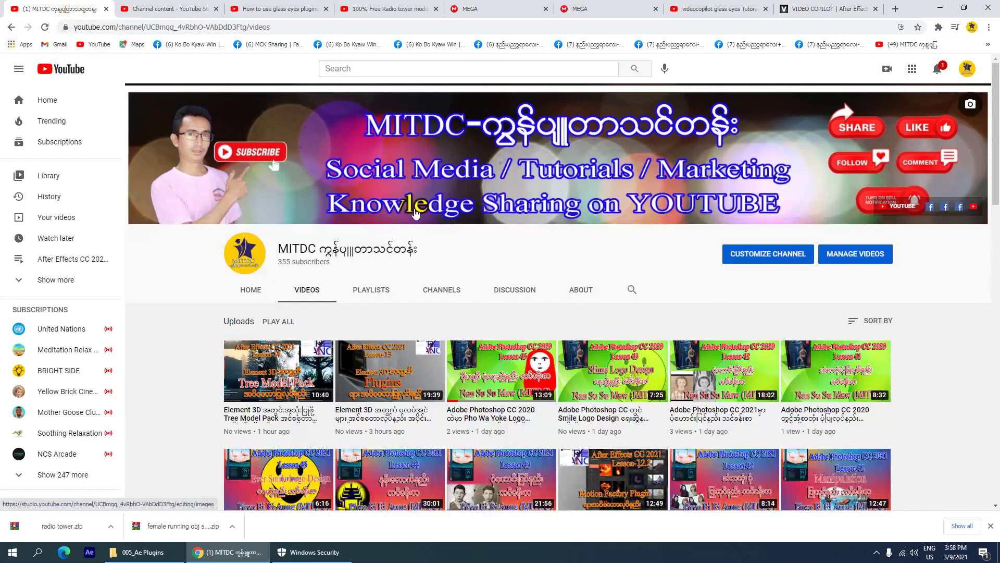
scroll(431, 268, "down", 3)
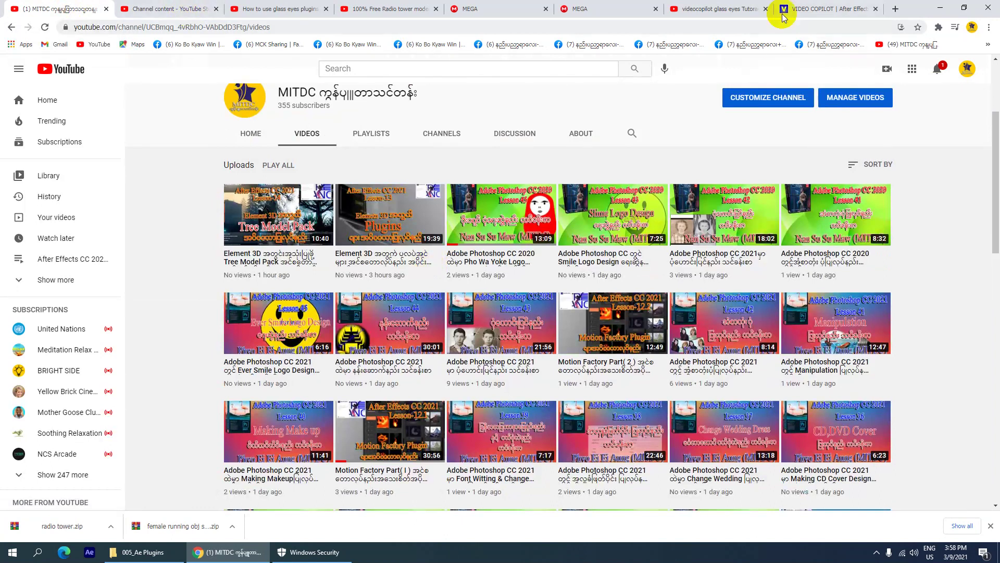
left_click(809, 4)
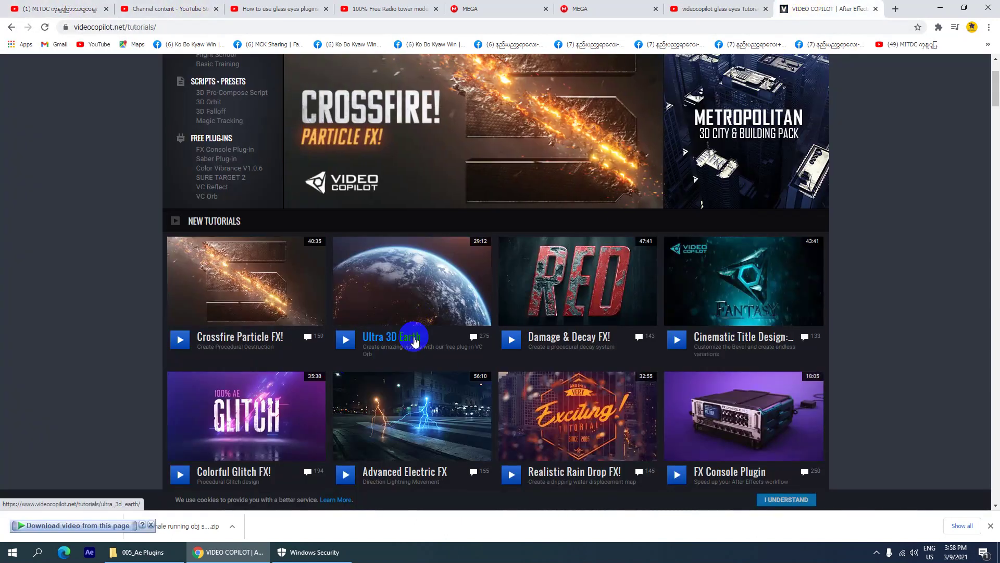
scroll(366, 312, "down", 3)
scroll(402, 320, "down", 2)
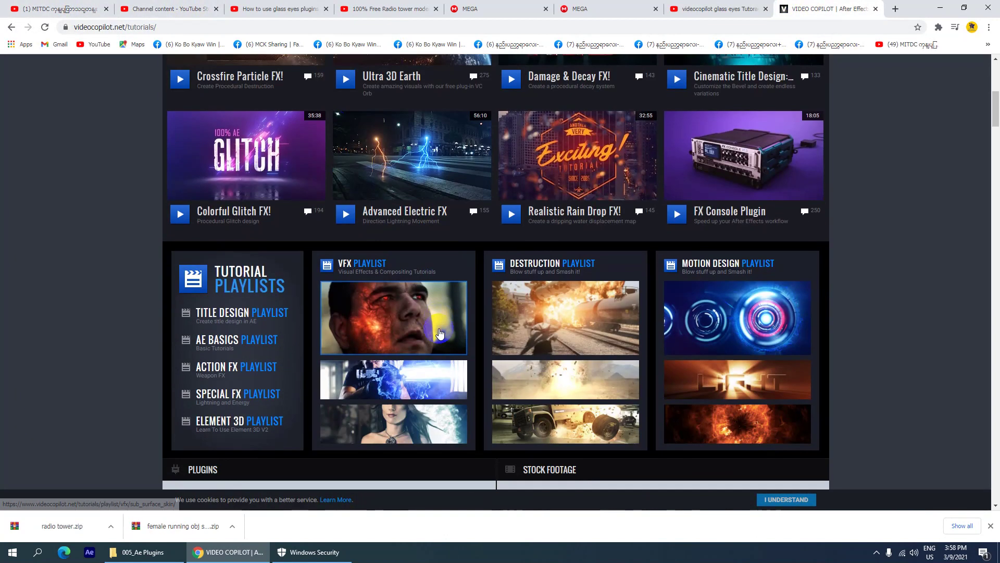
- Return to YouTube and show the MITDC channel's Playlists tab
left_click(69, 5)
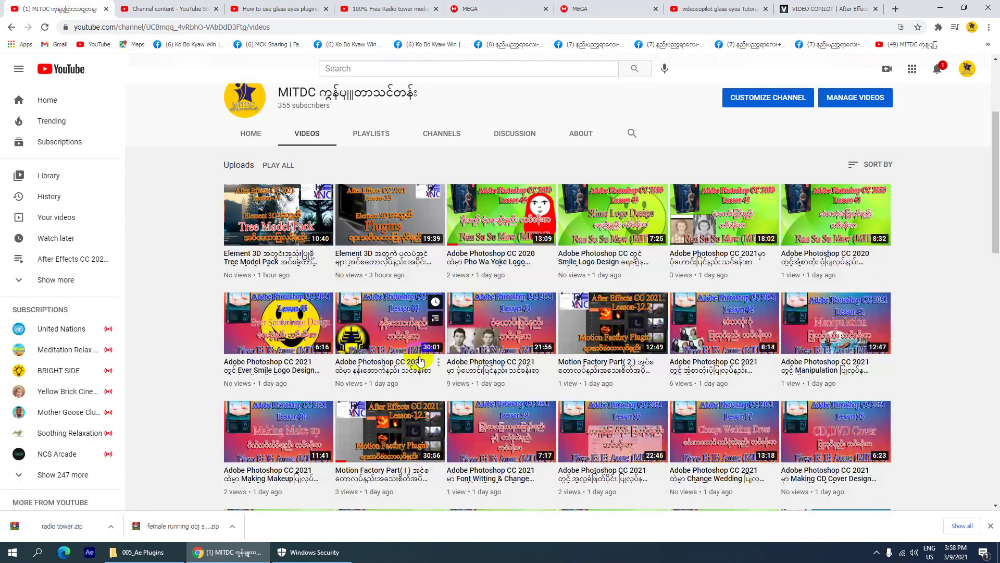
scroll(421, 358, "down", 1)
scroll(365, 219, "up", 2)
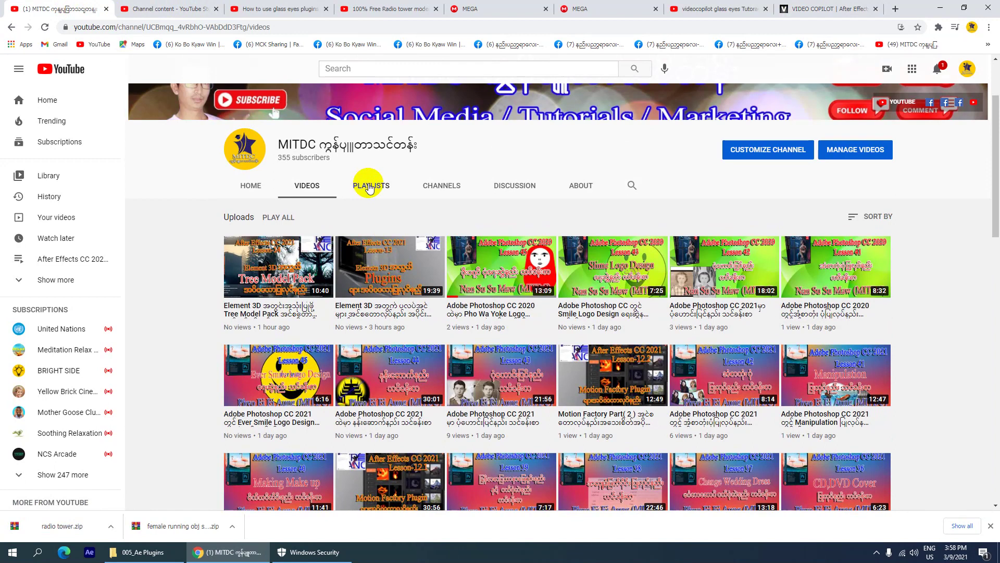
left_click(368, 186)
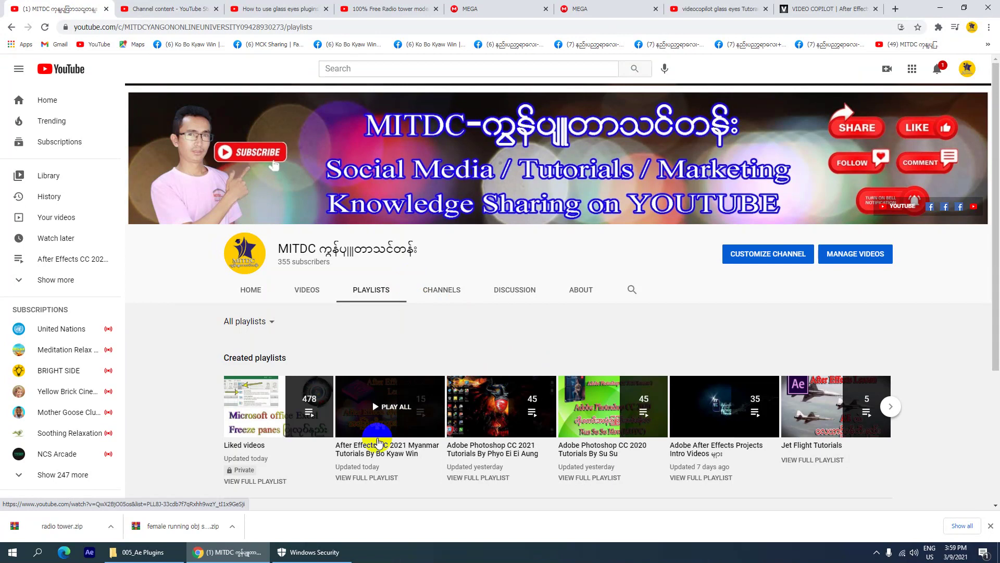
- Page through the MITDC playlist shelf, then return to the channel's uploaded Videos list
left_click(368, 436)
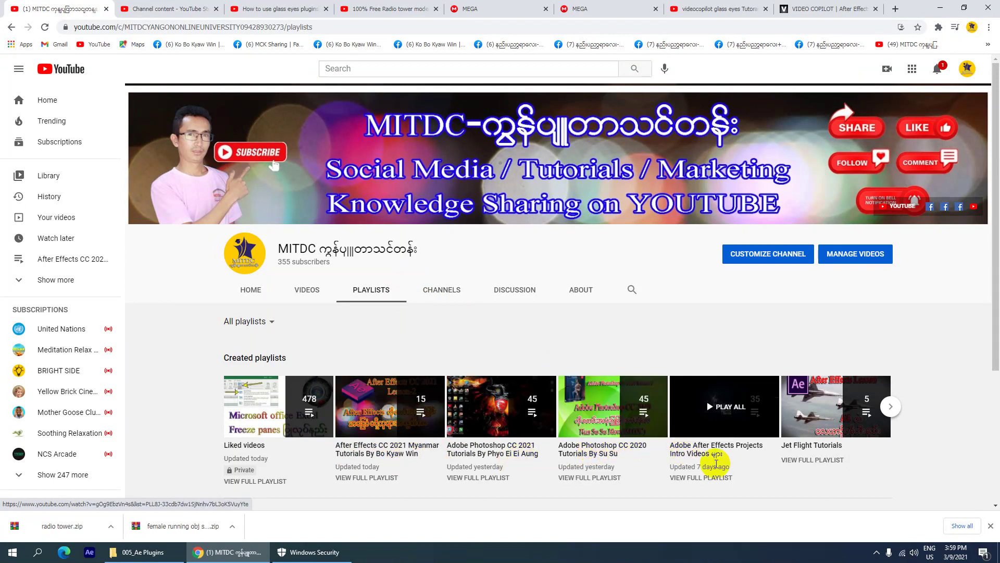
left_click(894, 405)
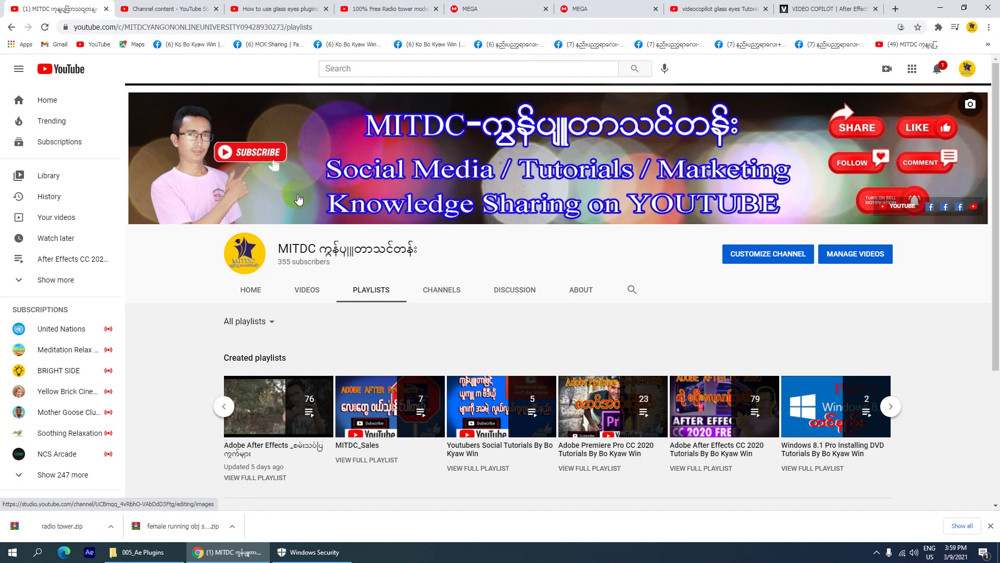
left_click(287, 292)
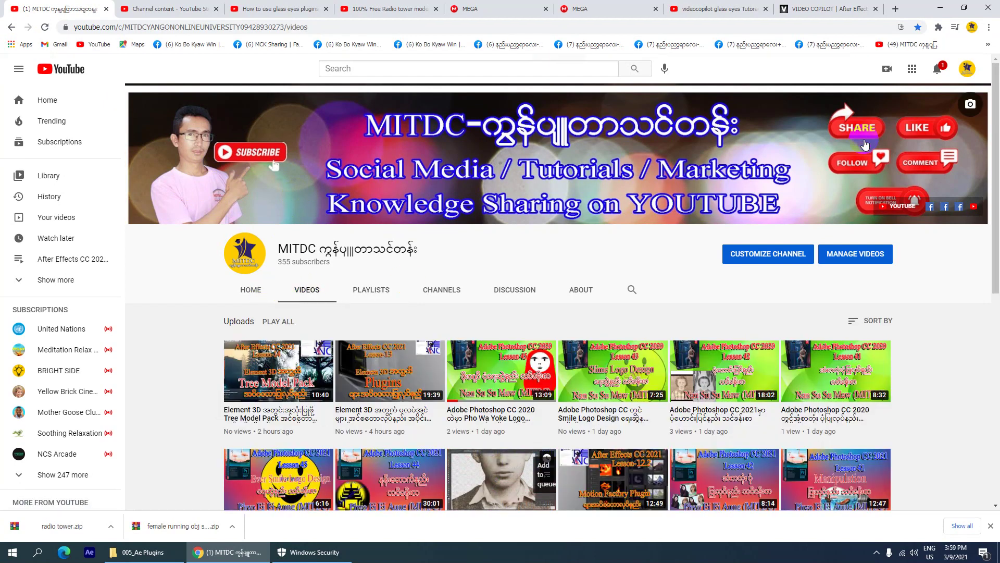
- Switch to Video Copilot and view the Products page featuring Element 3D V2.2 and Shockwave
left_click(822, 6)
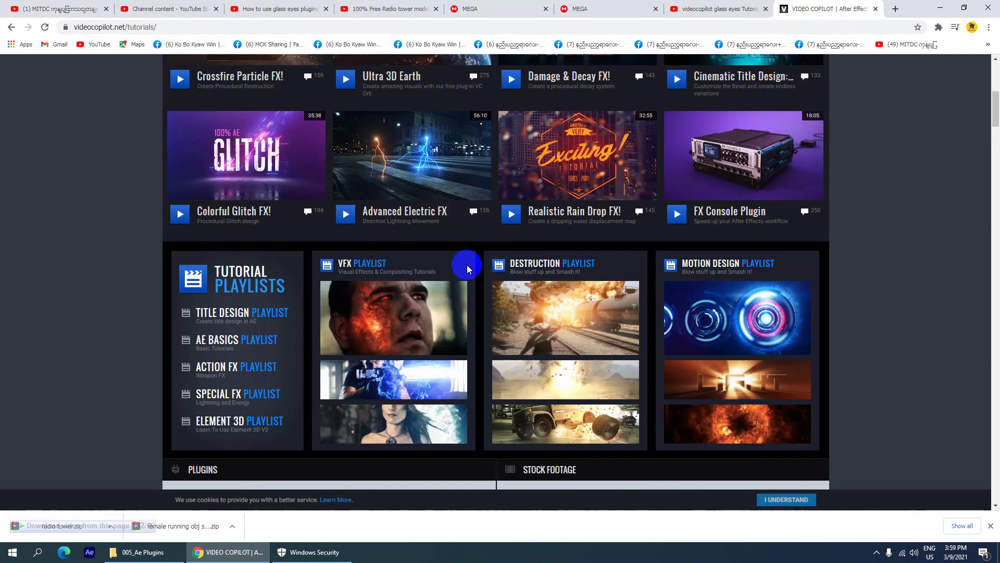
scroll(467, 265, "up", 4)
scroll(458, 271, "up", 3)
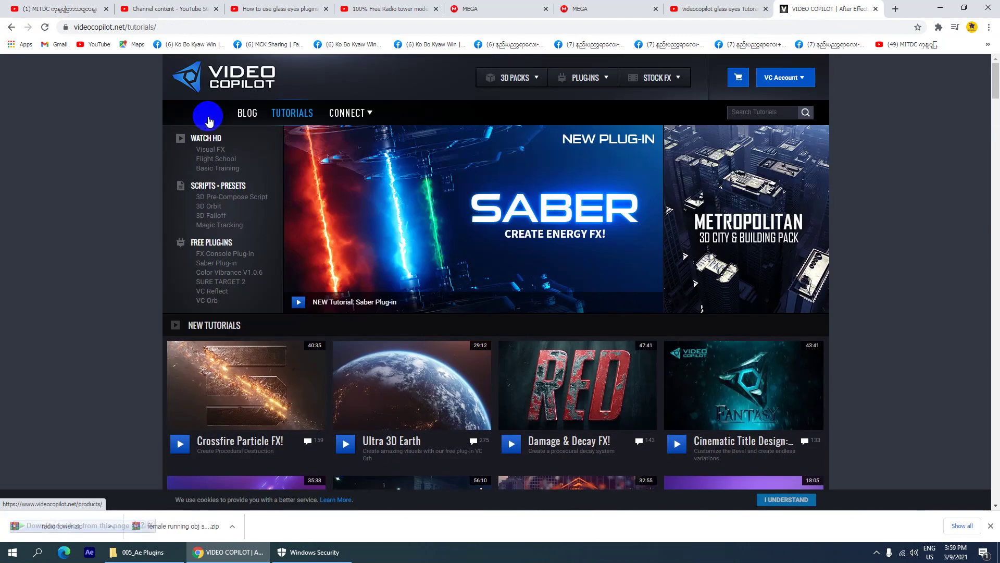
left_click(190, 114)
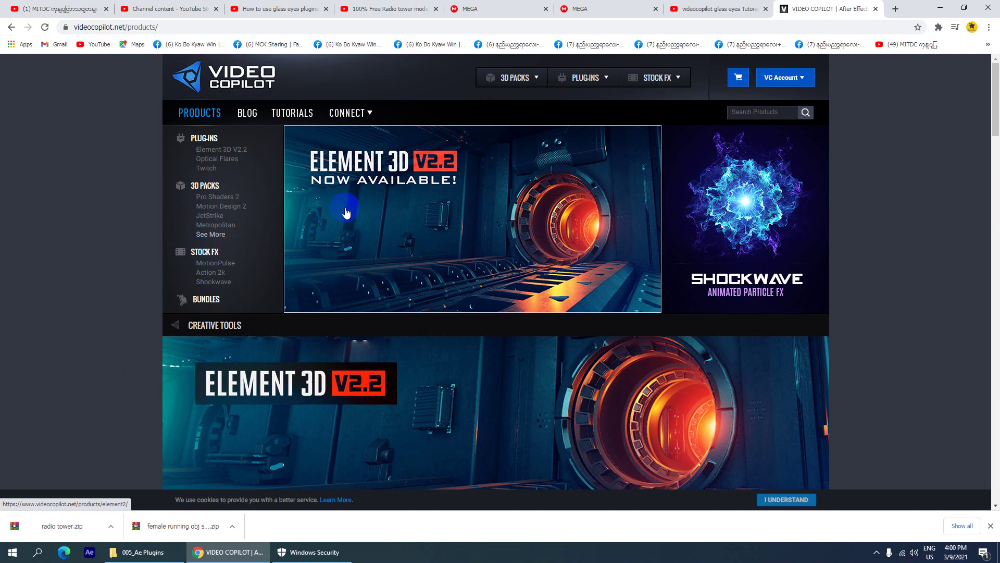
scroll(354, 215, "down", 5)
scroll(358, 216, "down", 3)
scroll(344, 198, "up", 8)
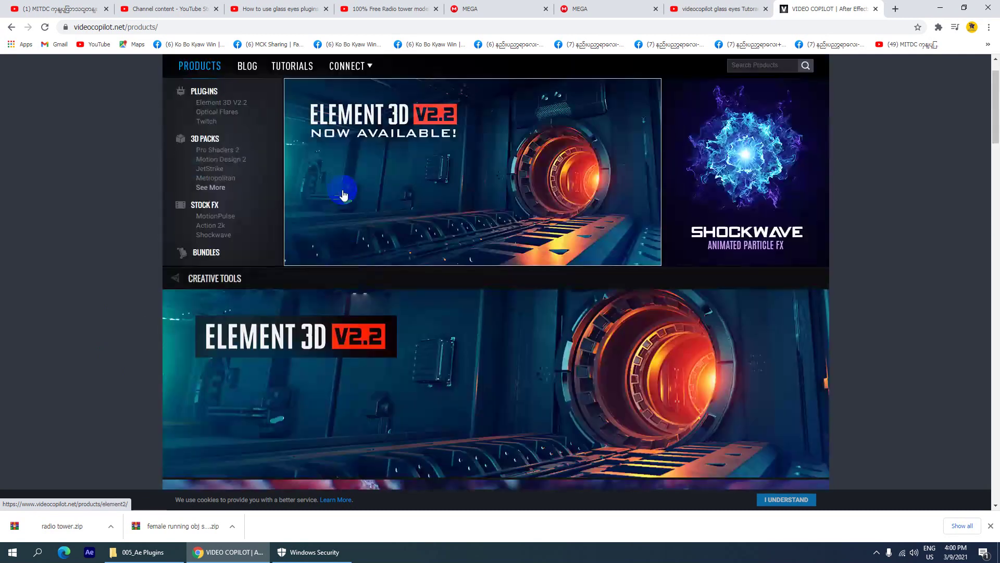
left_click(246, 115)
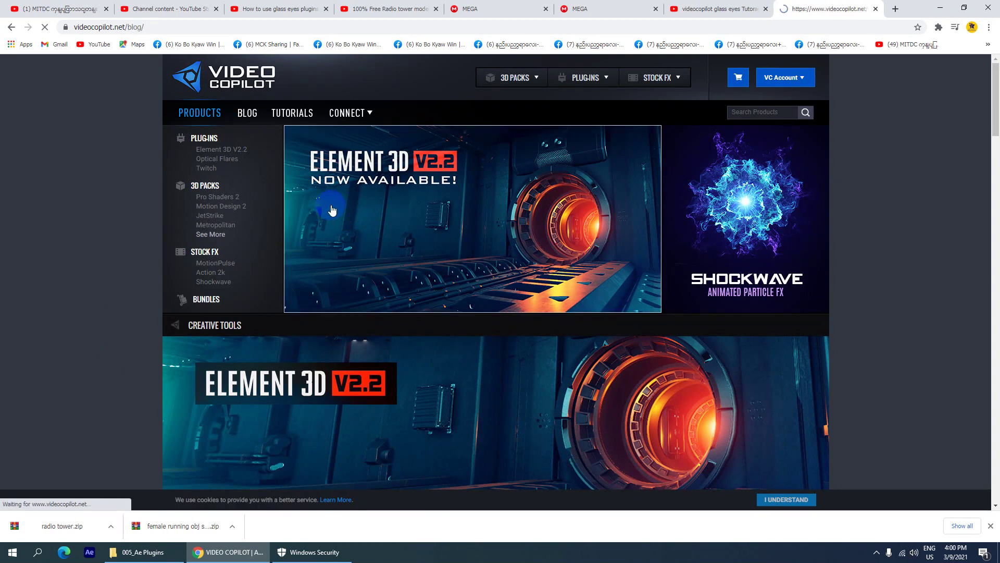
left_click(249, 116)
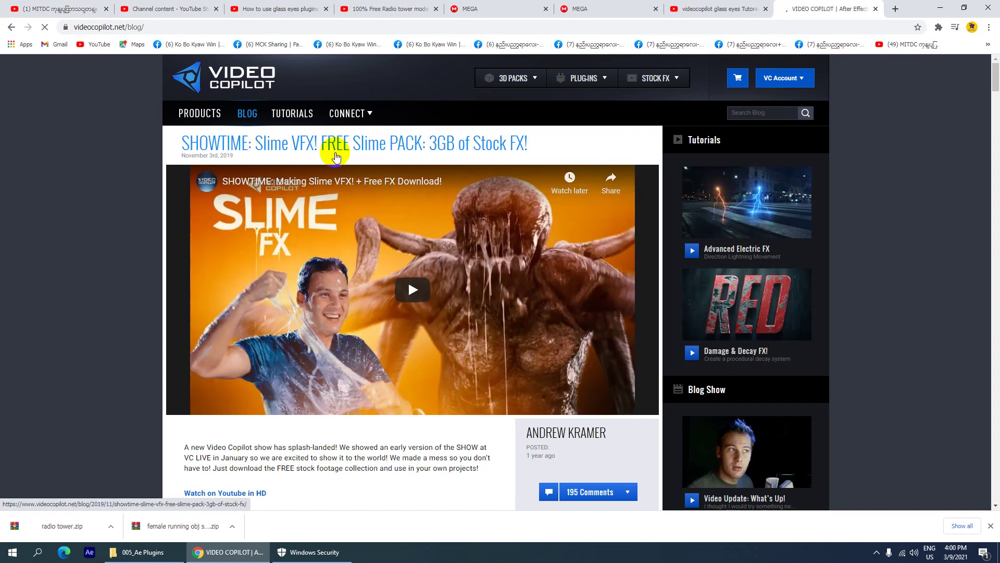
left_click(338, 157)
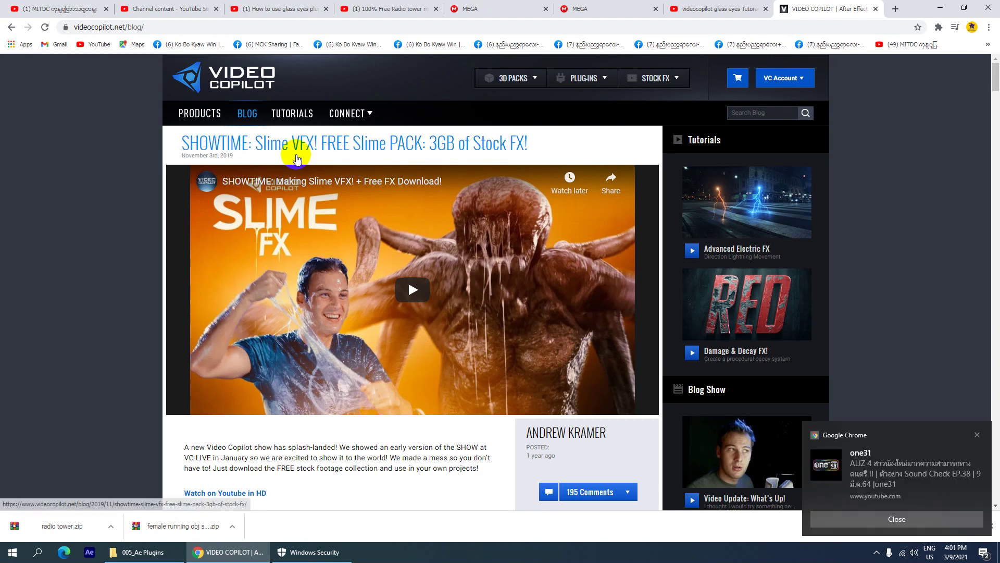
scroll(351, 286, "down", 8)
scroll(354, 286, "down", 8)
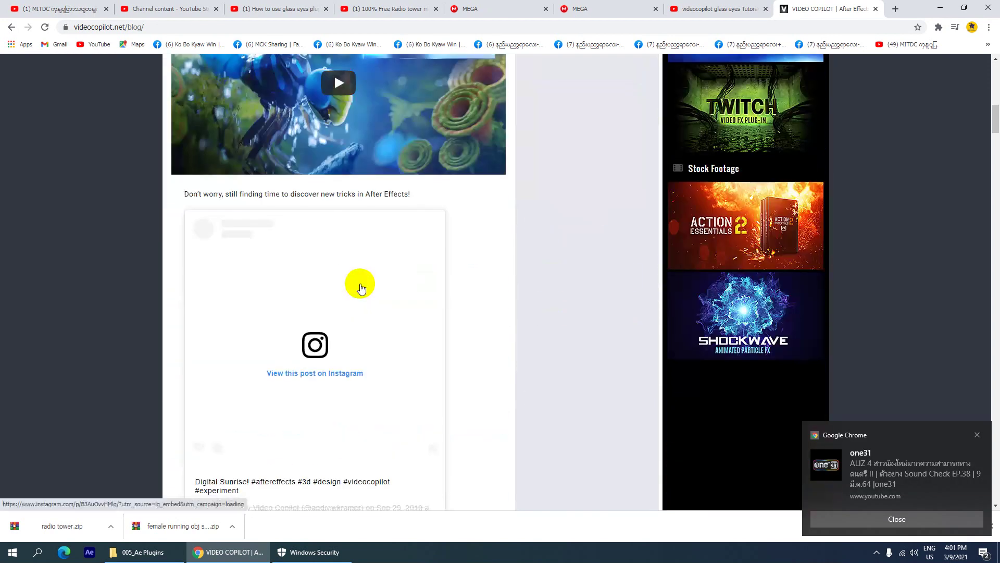
scroll(365, 284, "up", 9)
scroll(365, 285, "up", 10)
left_click(198, 111)
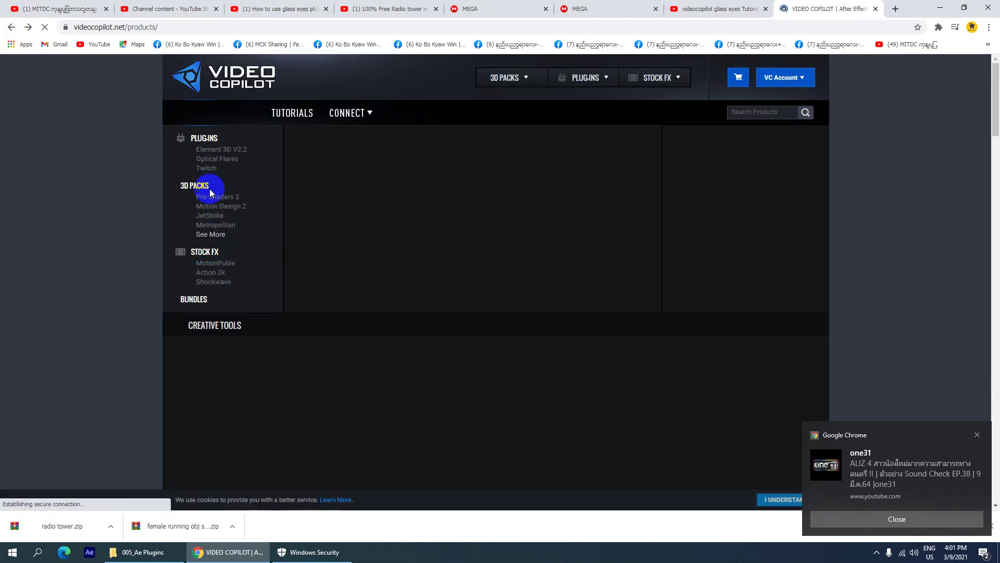
- Go back to the Video Copilot Tutorials page and scroll through it
left_click(11, 29)
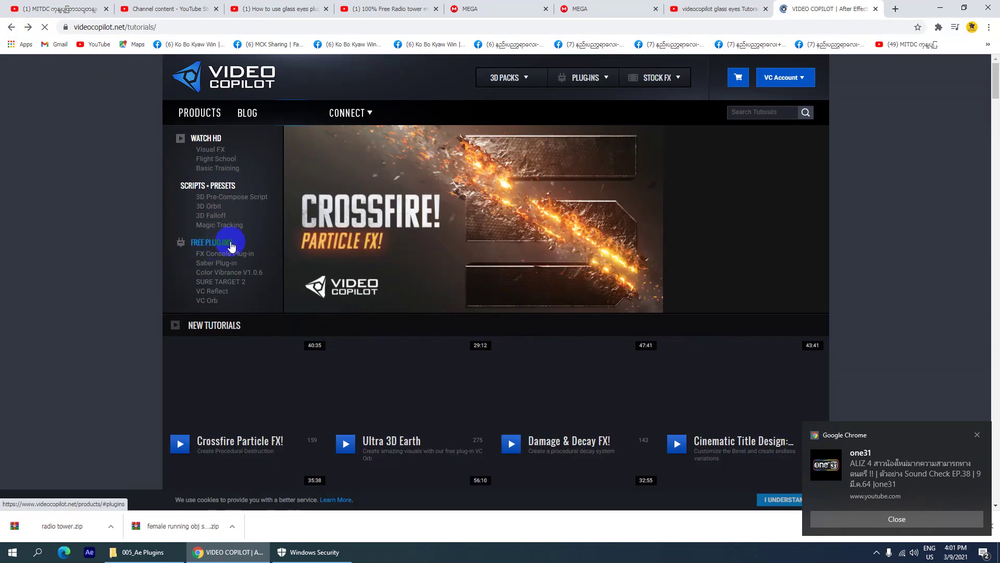
scroll(276, 261, "down", 5)
scroll(276, 261, "down", 3)
scroll(277, 261, "up", 5)
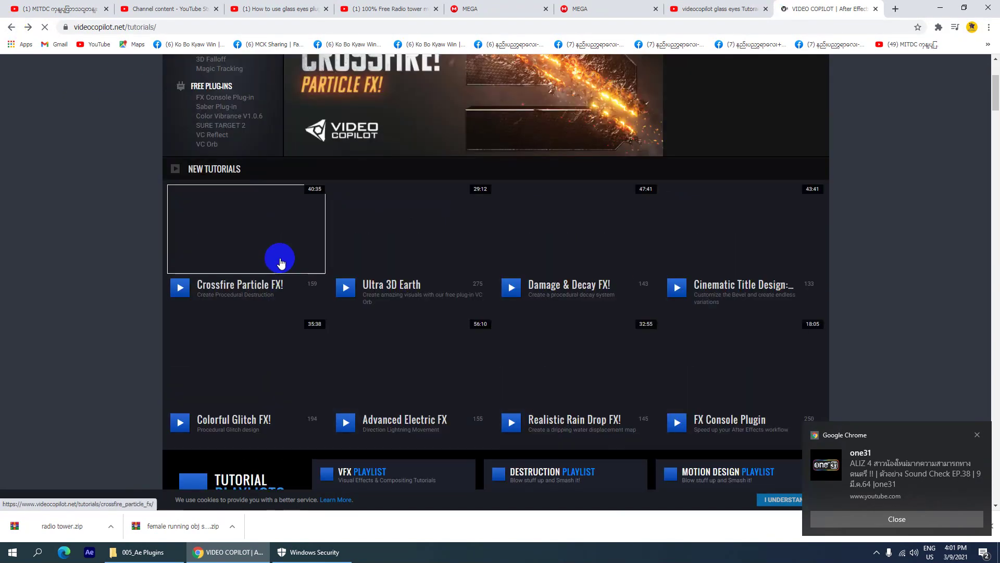
scroll(280, 261, "up", 3)
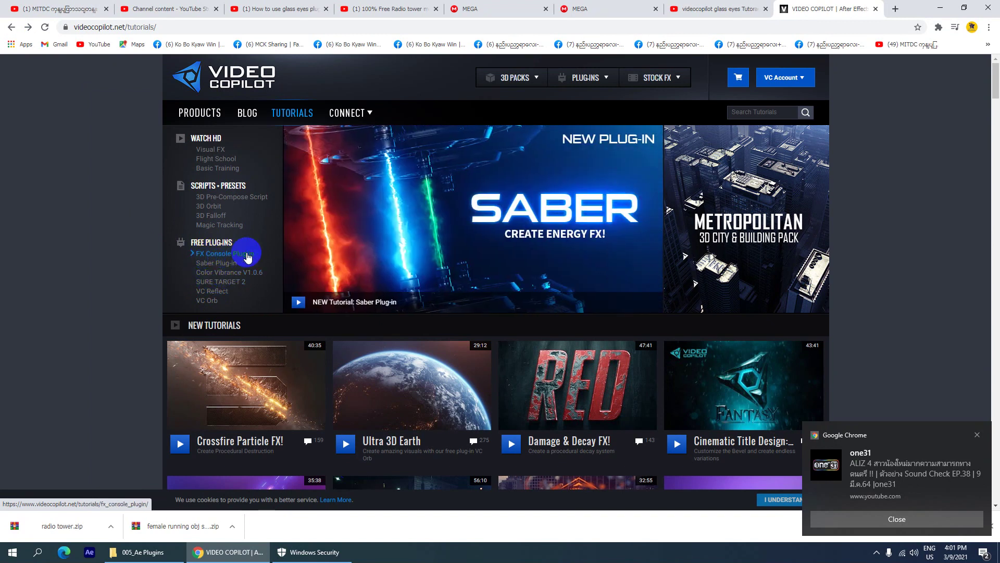
- Browse the tutorials and Plug-ins menu, then bring up Google results for 'videocopilot glass eyes Tutoraisl'
scroll(232, 250, "down", 1)
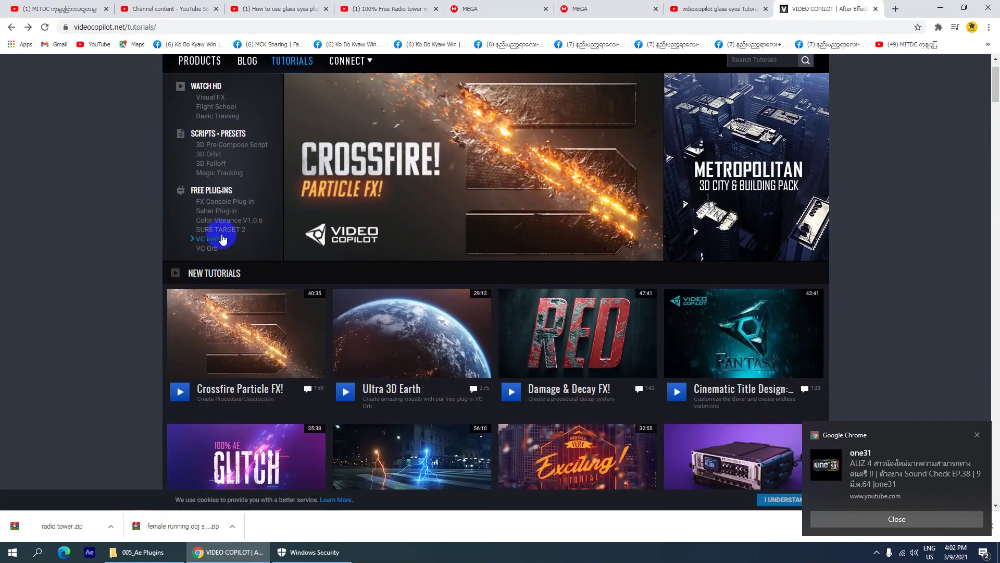
scroll(208, 234, "down", 4)
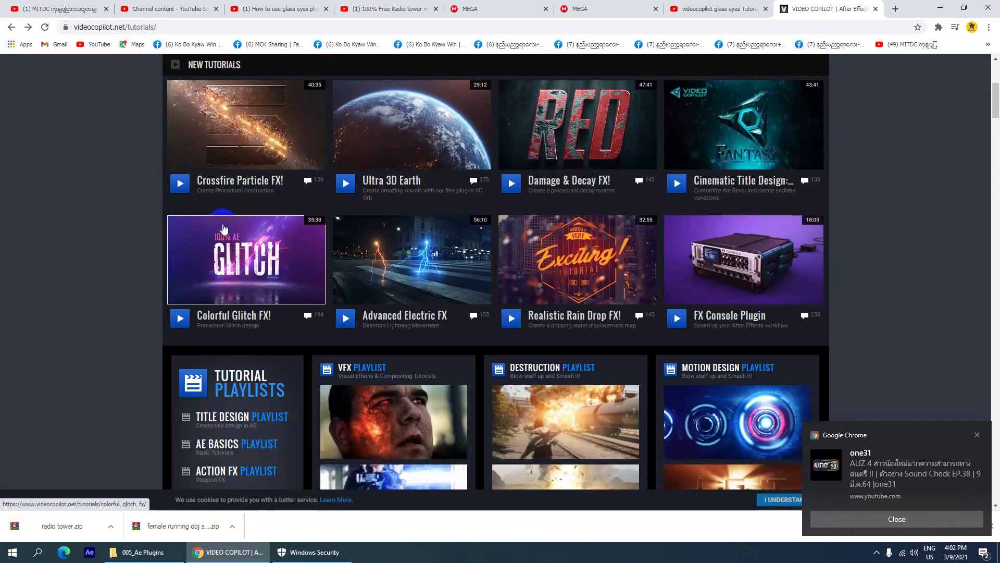
scroll(223, 221, "down", 3)
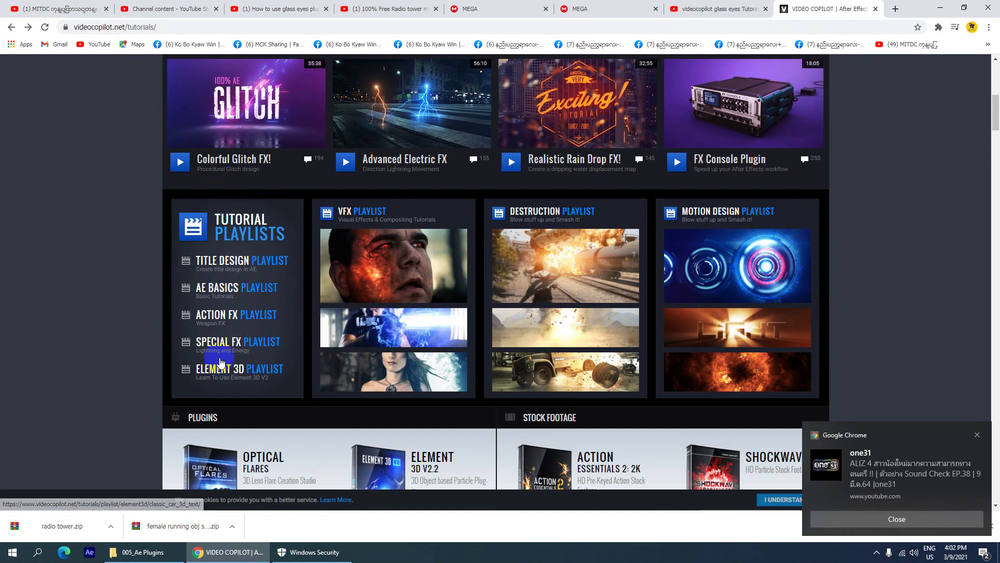
scroll(240, 353, "down", 6)
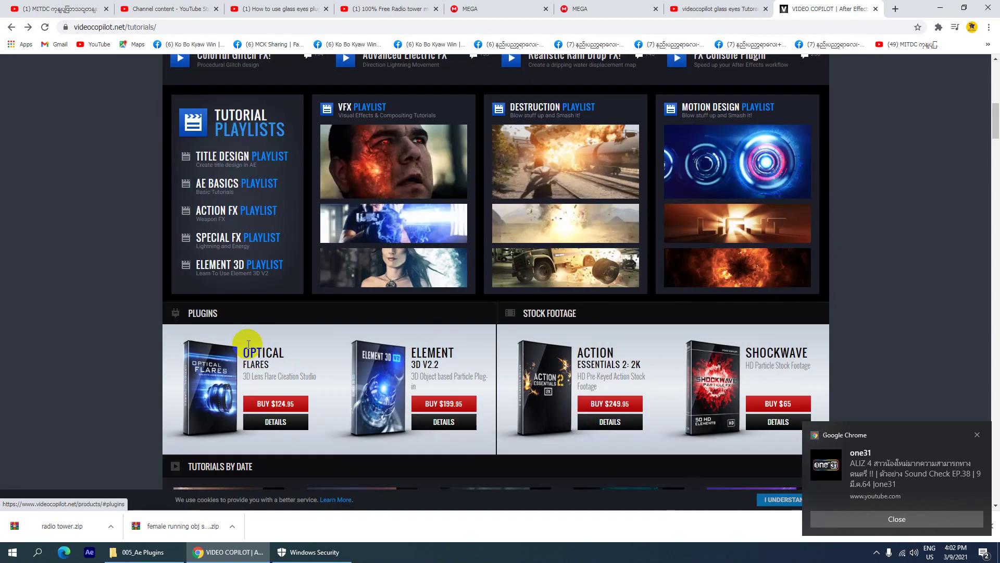
scroll(247, 314, "down", 5)
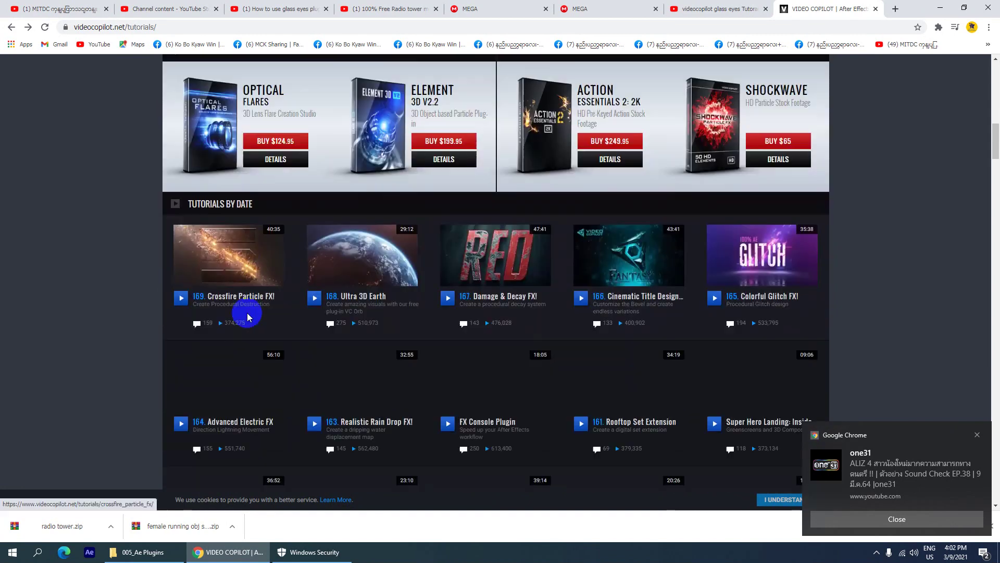
scroll(247, 312, "up", 12)
scroll(242, 312, "up", 5)
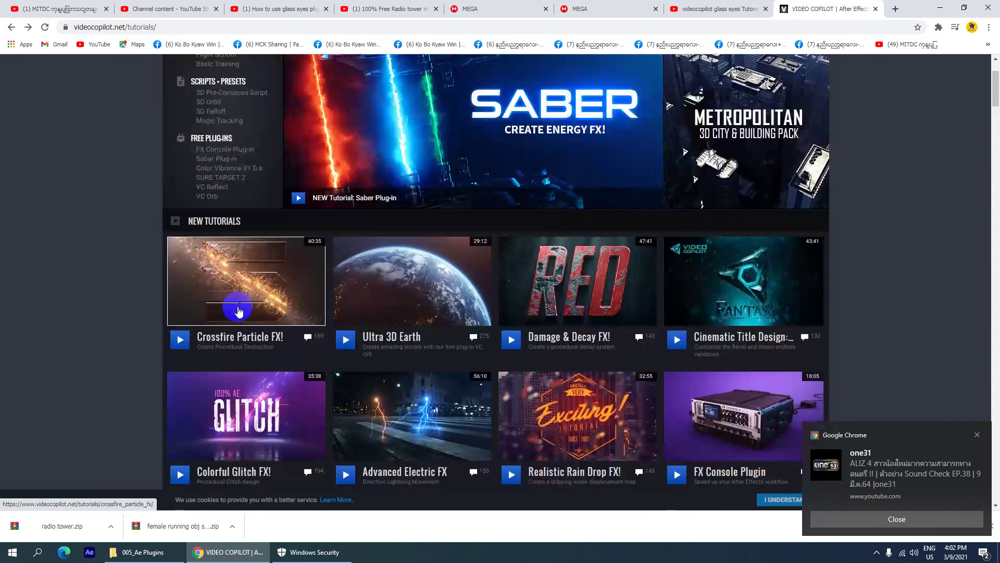
scroll(238, 310, "up", 1)
scroll(238, 310, "up", 1)
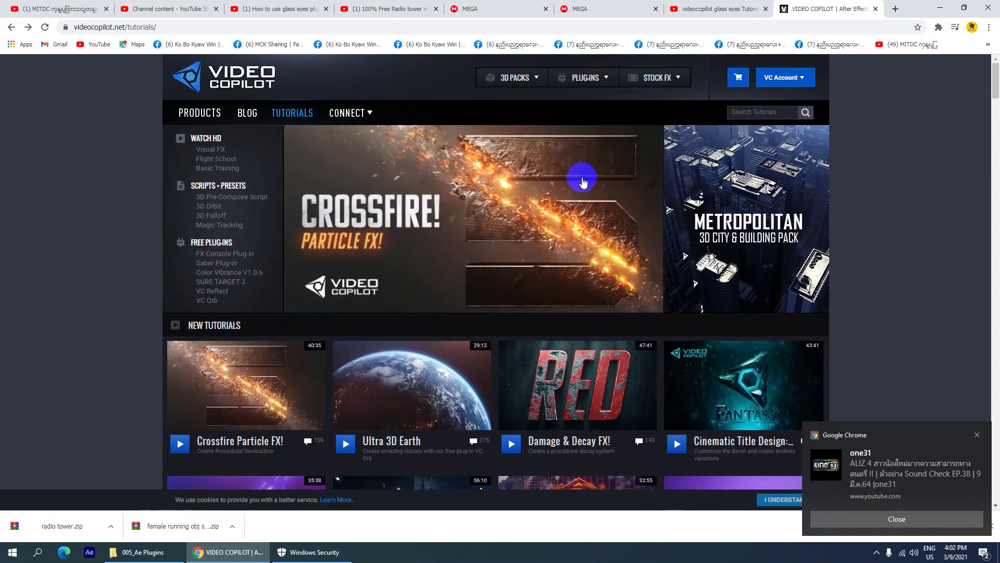
left_click(609, 78)
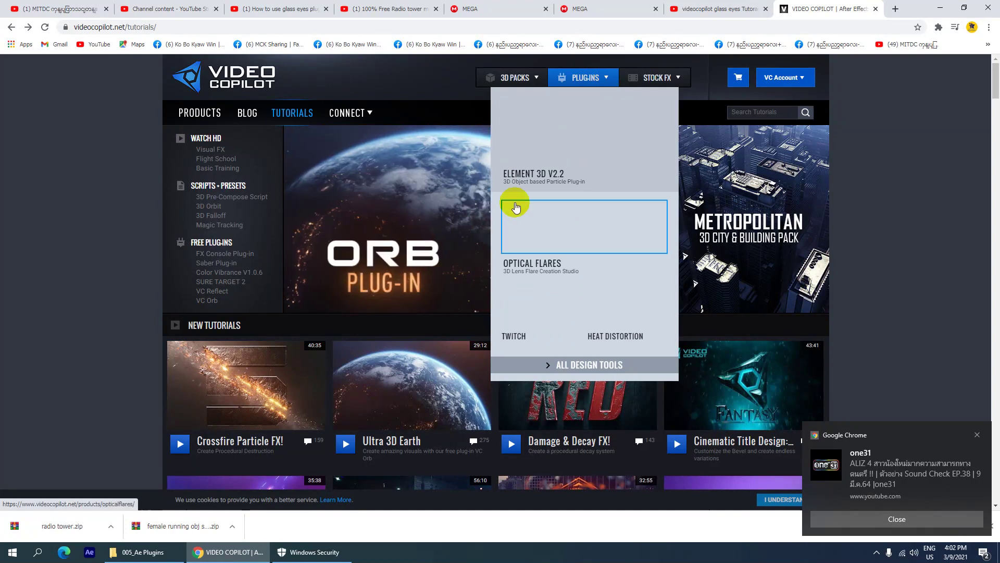
left_click(680, 80)
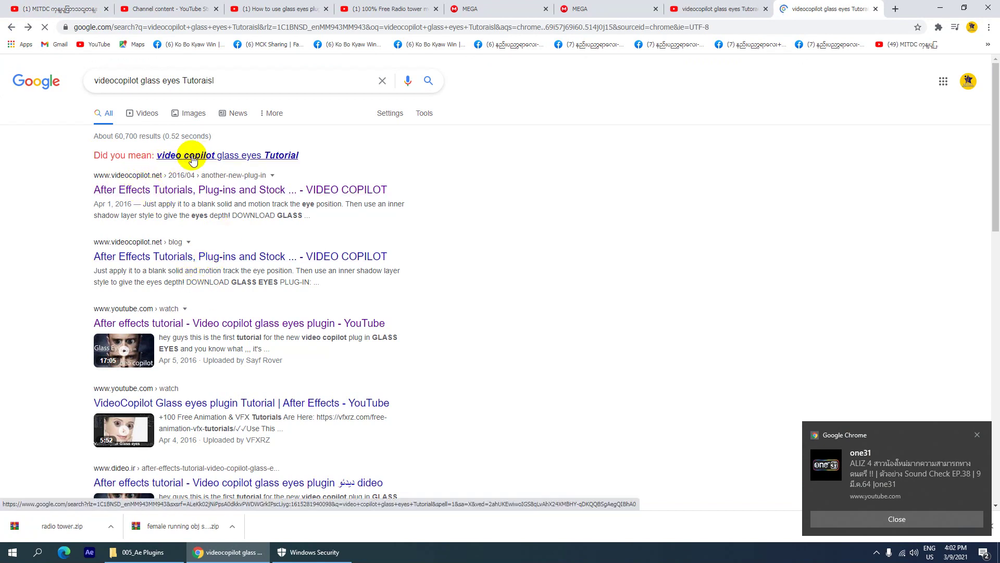
- Accept Google's corrected 'video copilot glass eyes Tutorial' search and dismiss the video pop-up
left_click(193, 156)
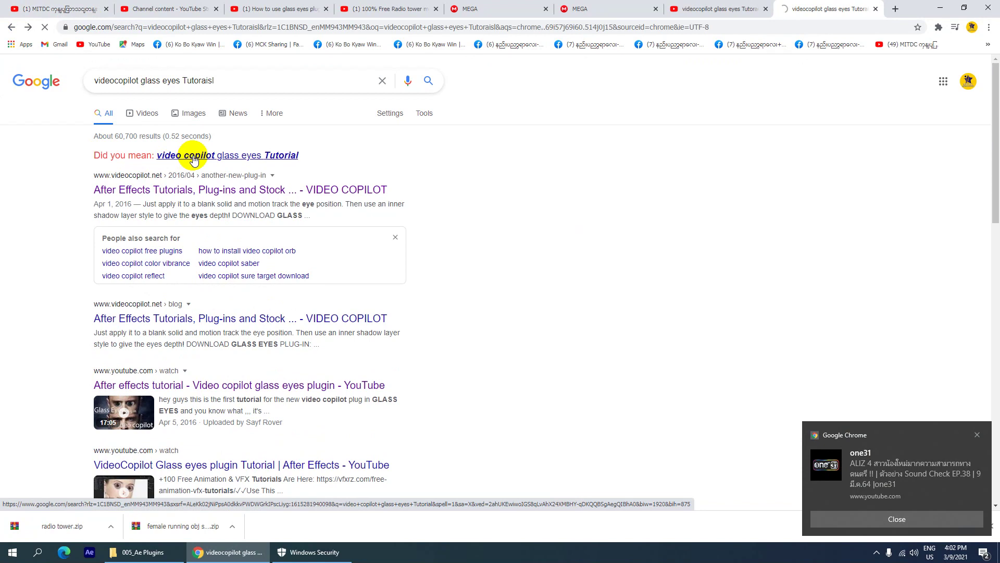
left_click(971, 440)
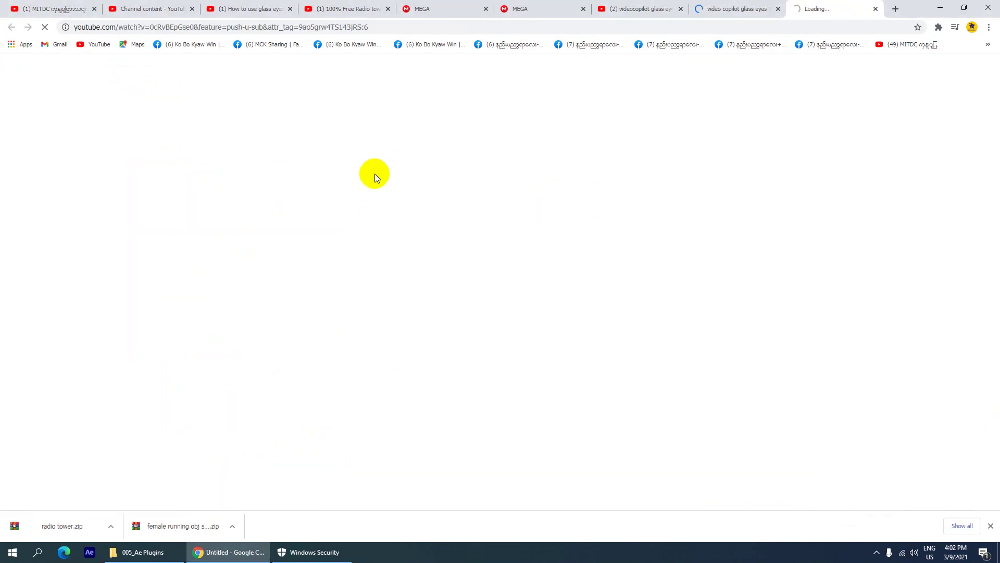
left_click(728, 7)
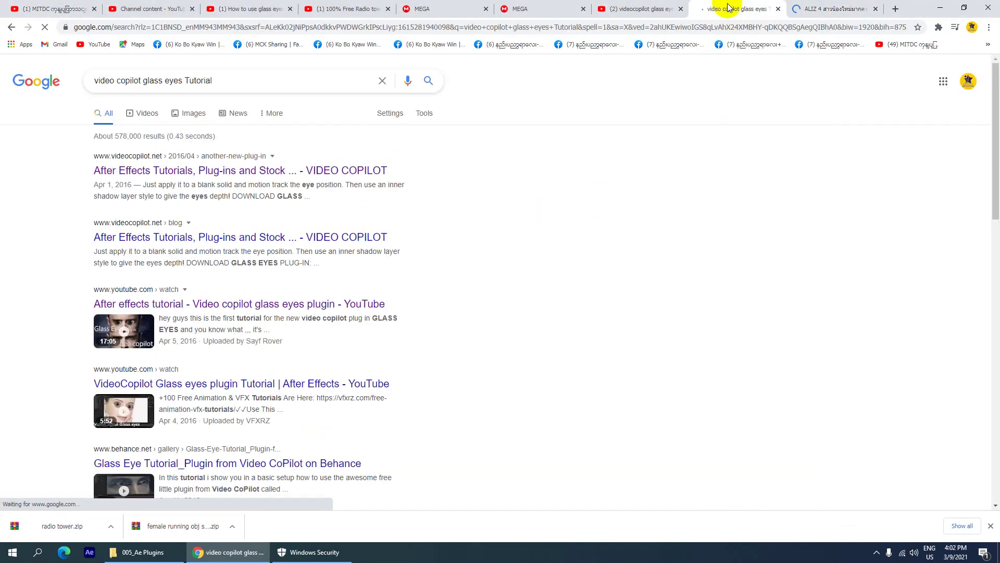
- Close the stray YouTube tab and open Video Copilot's Glass Eyes post in a new tab
left_click(828, 7)
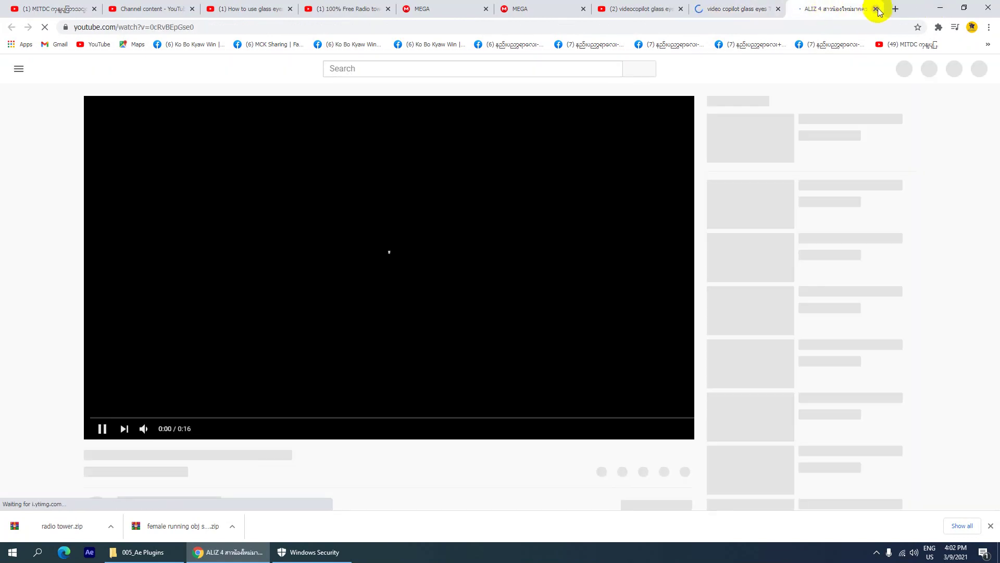
left_click(875, 9)
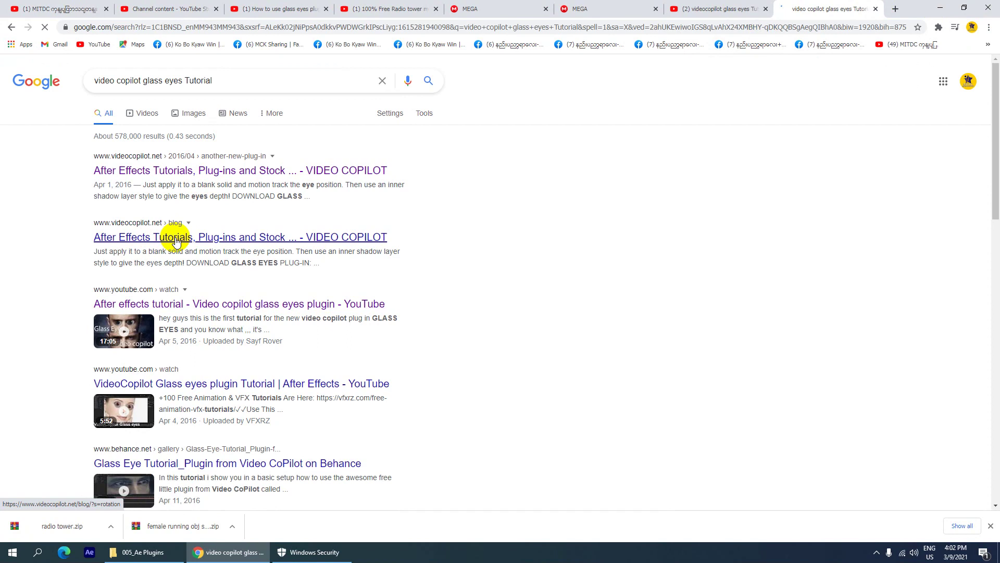
middle_click(343, 172)
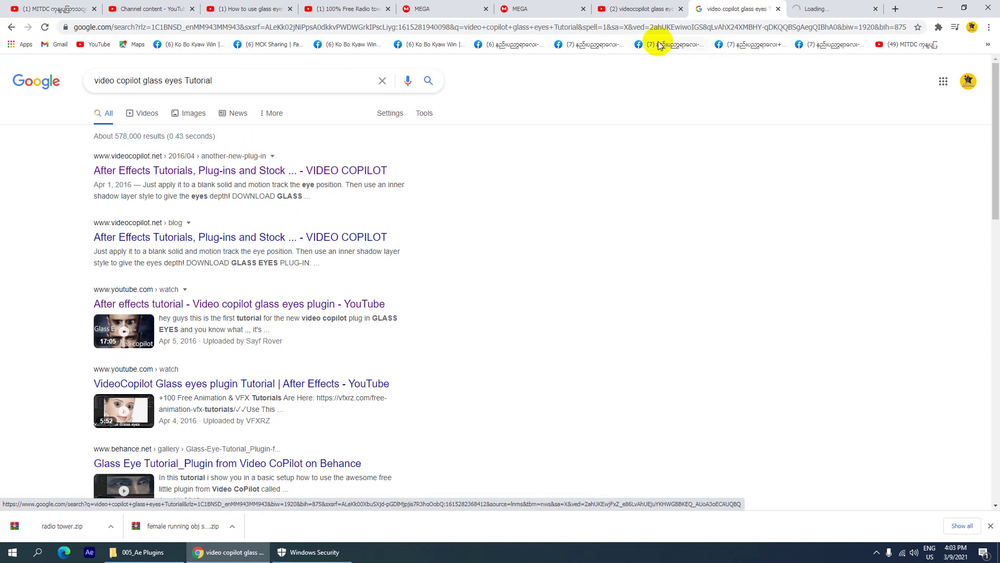
left_click(833, 6)
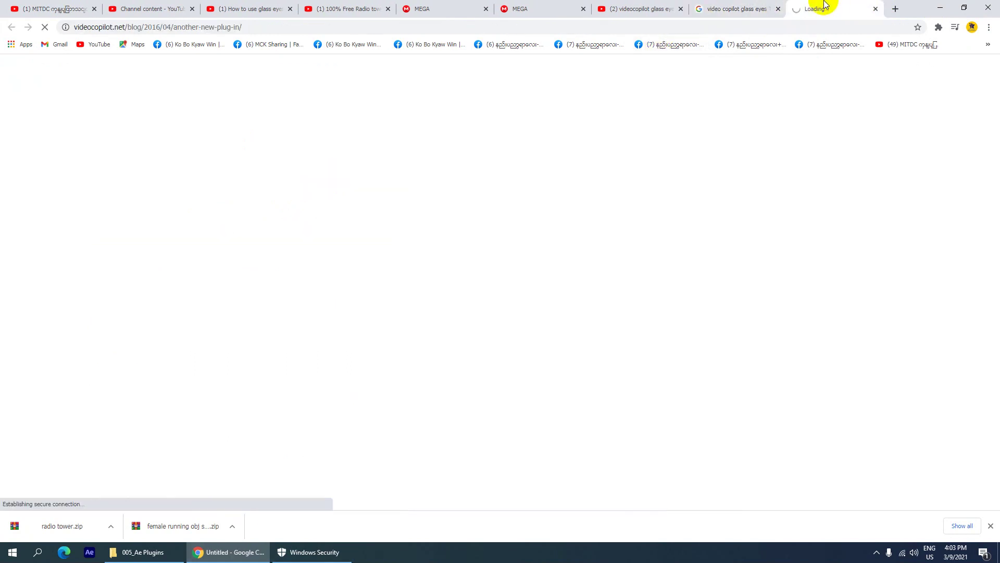
- Return to the Glass Eyes plug-in post and scroll through its contents
left_click(740, 6)
left_click(832, 6)
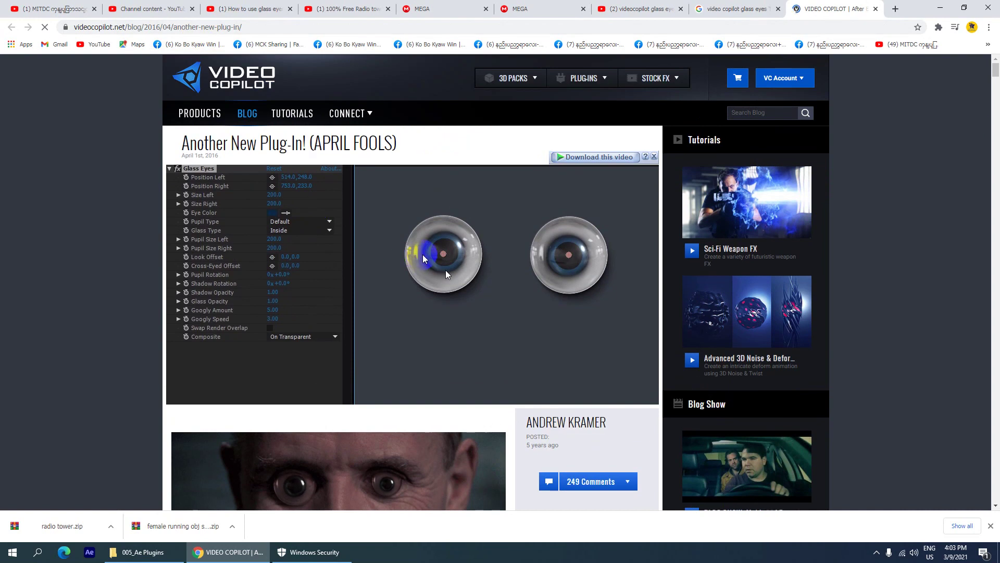
scroll(423, 257, "down", 5)
scroll(419, 257, "up", 1)
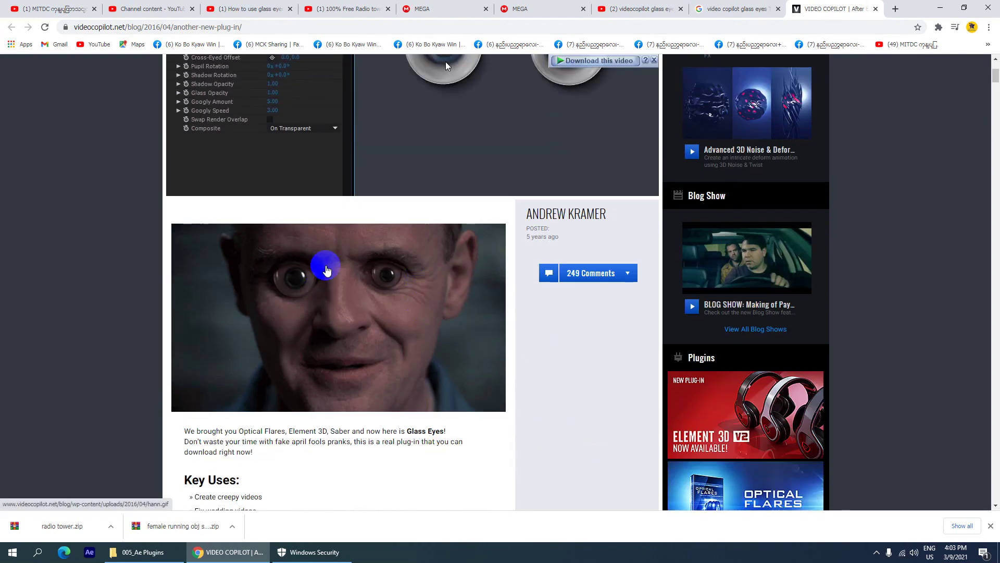
scroll(364, 265, "up", 3)
scroll(364, 264, "up", 1)
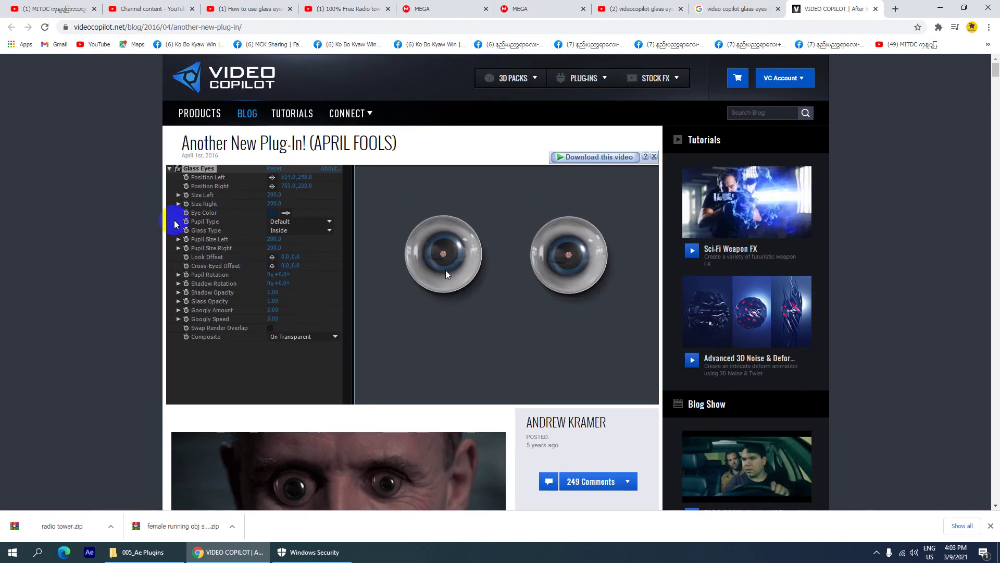
scroll(245, 228, "down", 7)
scroll(245, 227, "down", 3)
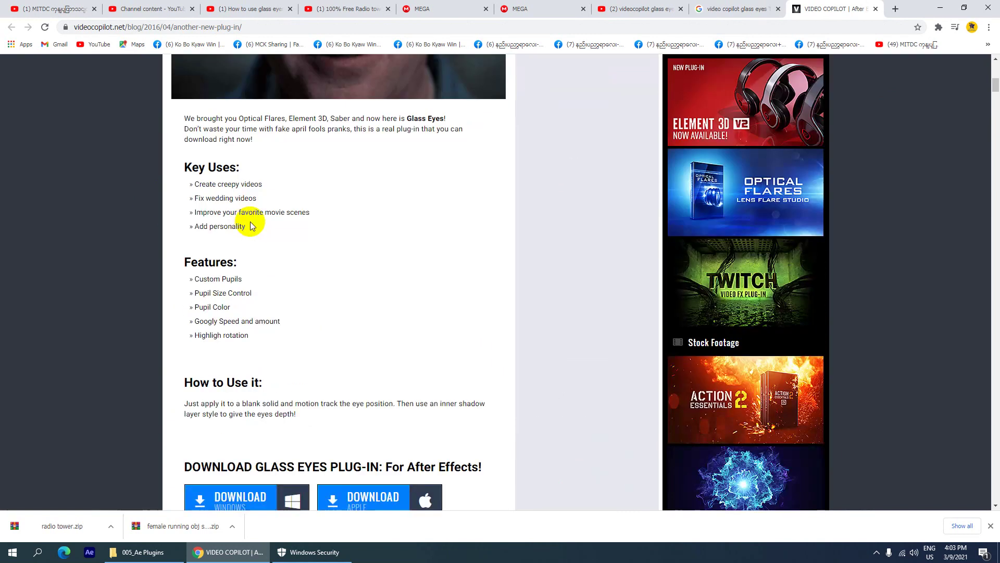
scroll(250, 224, "down", 2)
- Scroll to the download buttons and download the Windows version of Glass Eyes
right_click(452, 553)
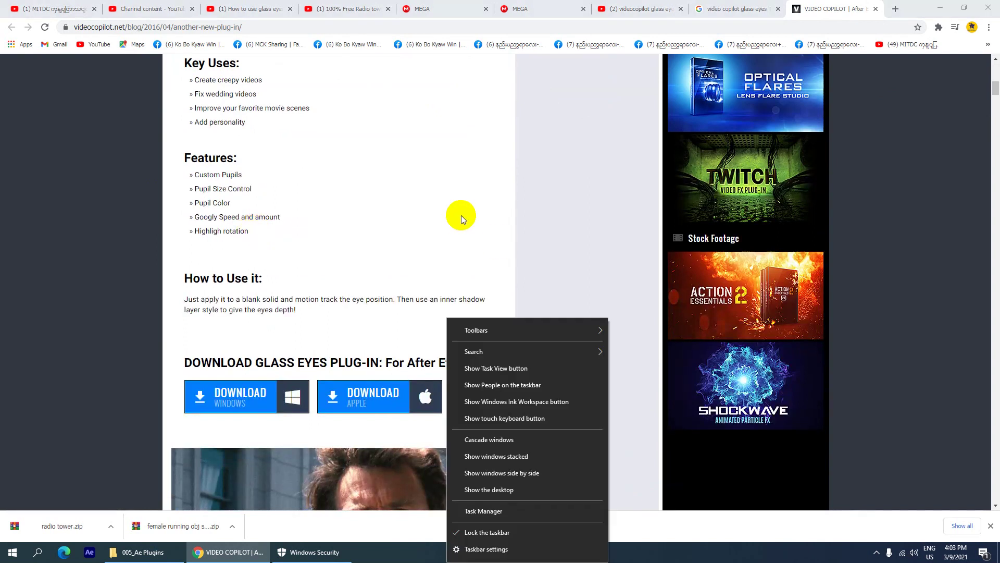
left_click(461, 215)
scroll(413, 274, "down", 2)
left_click(357, 305)
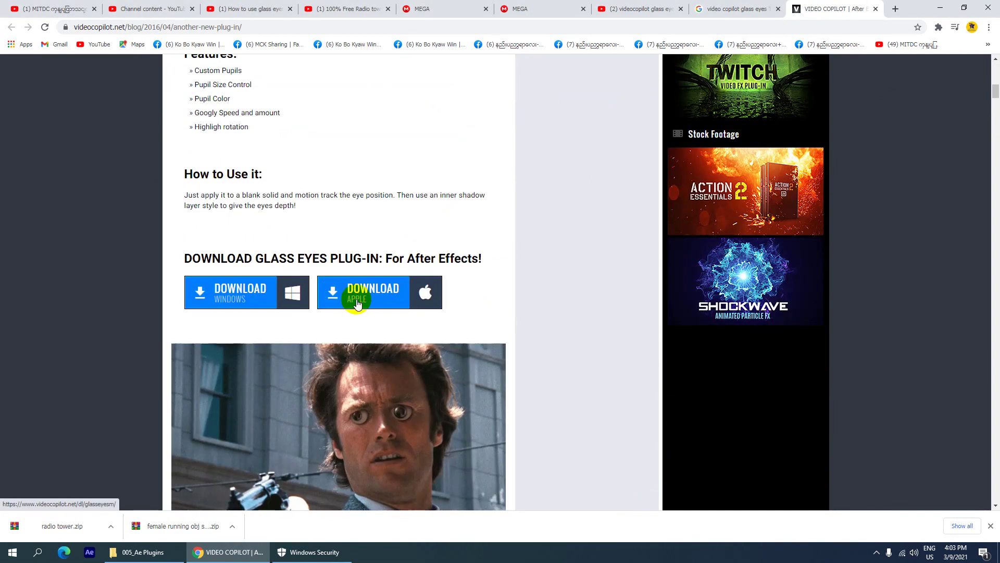
left_click(342, 286)
left_click(363, 305)
left_click(237, 303)
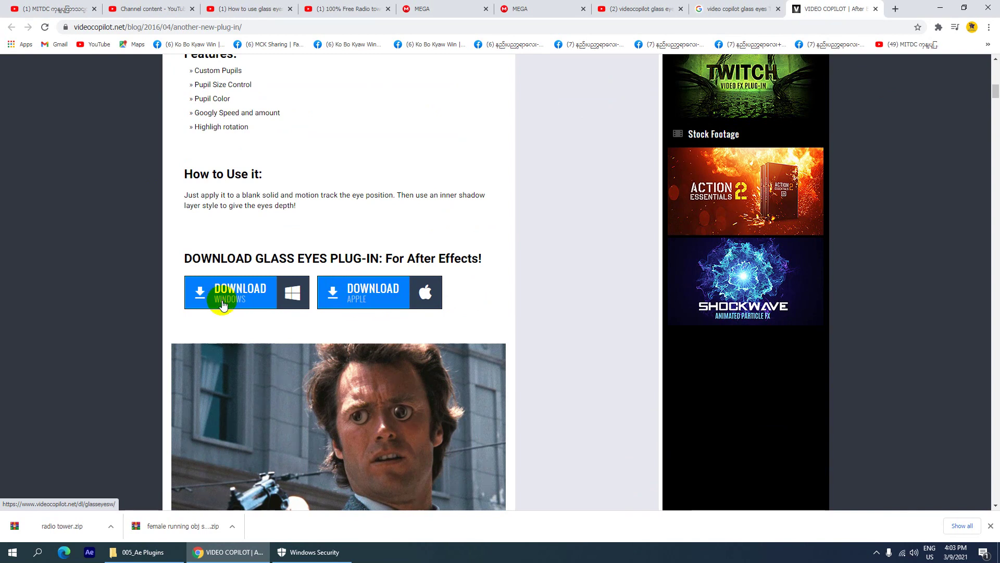
left_click(220, 302)
- Leave Chrome for the 005_Ae Plugins folder in File Explorer
scroll(384, 263, "down", 4)
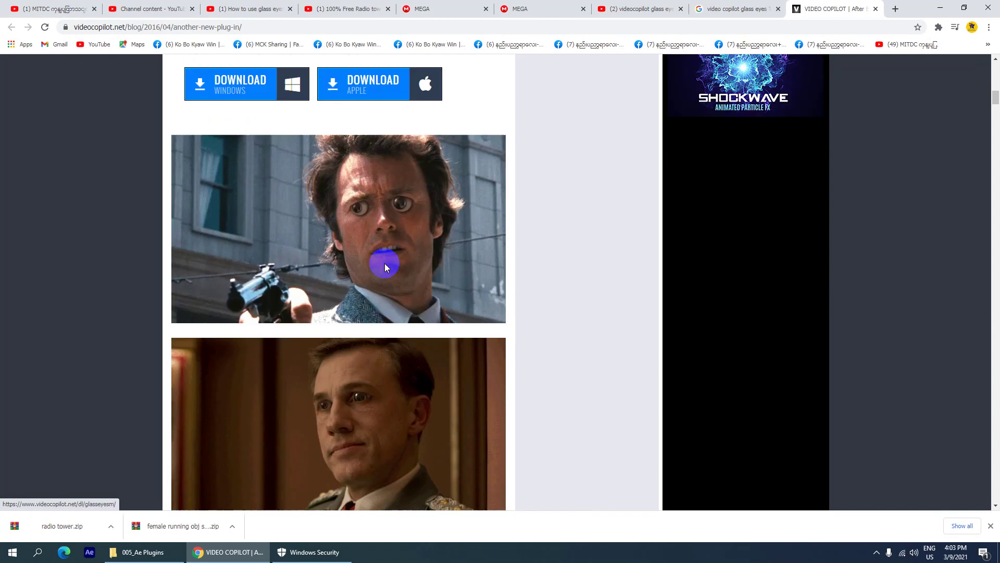
scroll(384, 263, "up", 1)
left_click(940, 8)
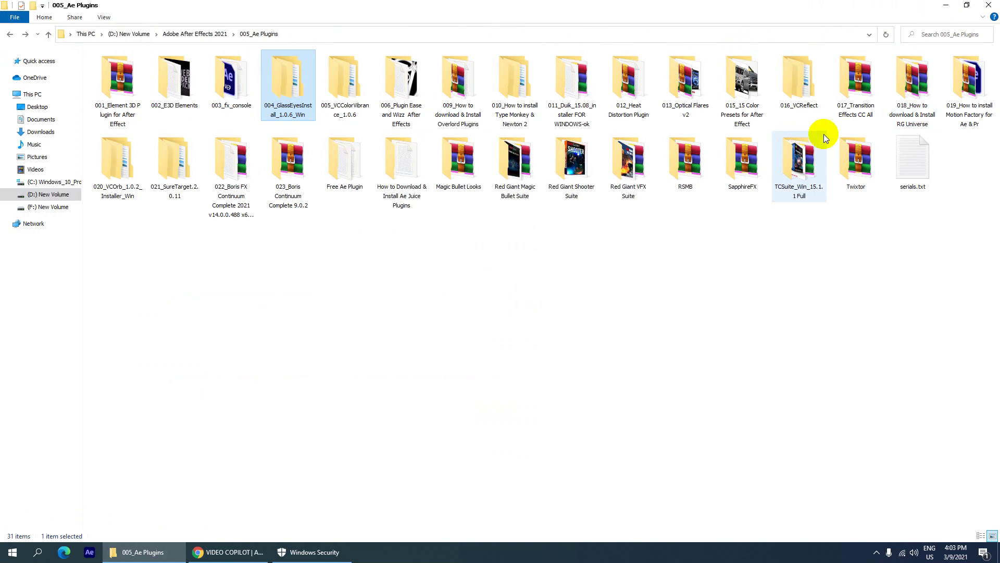
- Open 004_GlassEyesInstall_1.0.6_Win and extract GlassEyesInstall_1.0.6_Win.zip to the Desktop
left_click(284, 84)
double_click(285, 85)
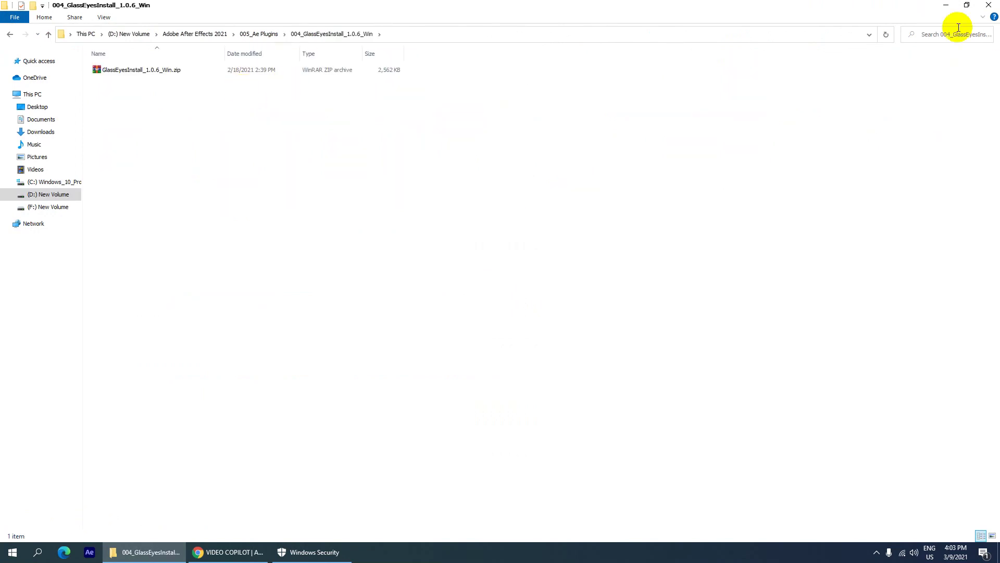
left_click(967, 6)
left_click_drag(719, 72, 697, 70)
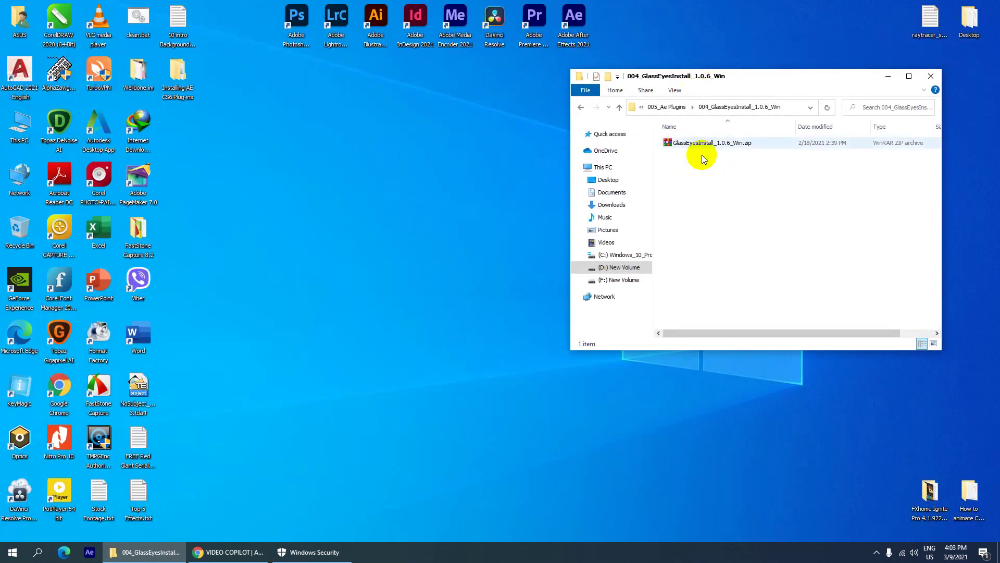
left_click(701, 148)
right_click(702, 143)
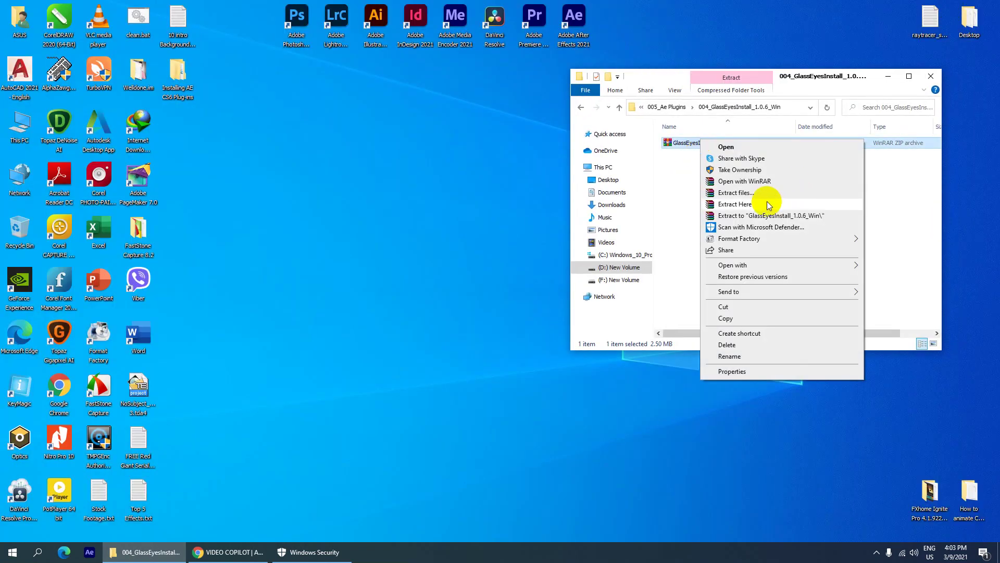
left_click(752, 193)
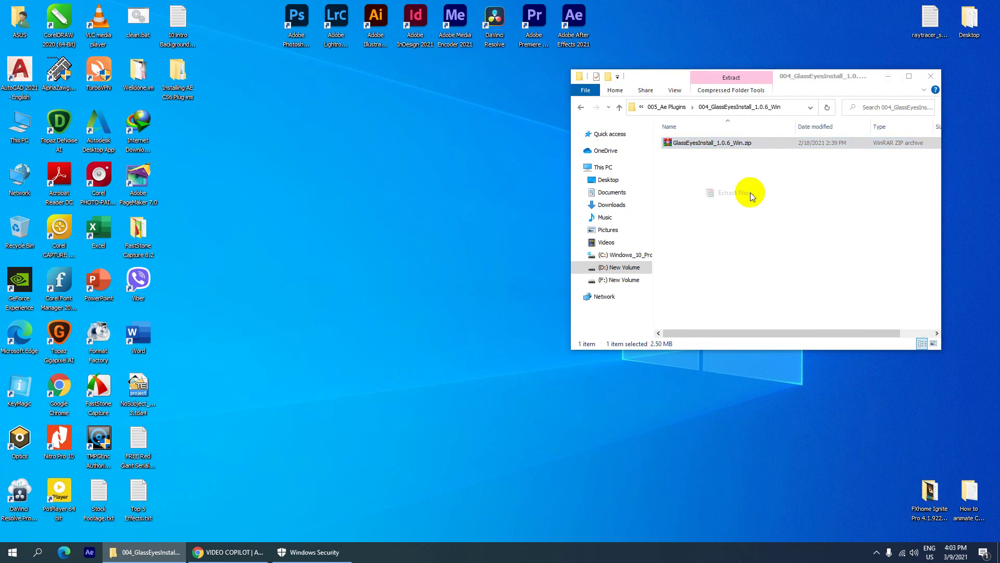
left_click(523, 224)
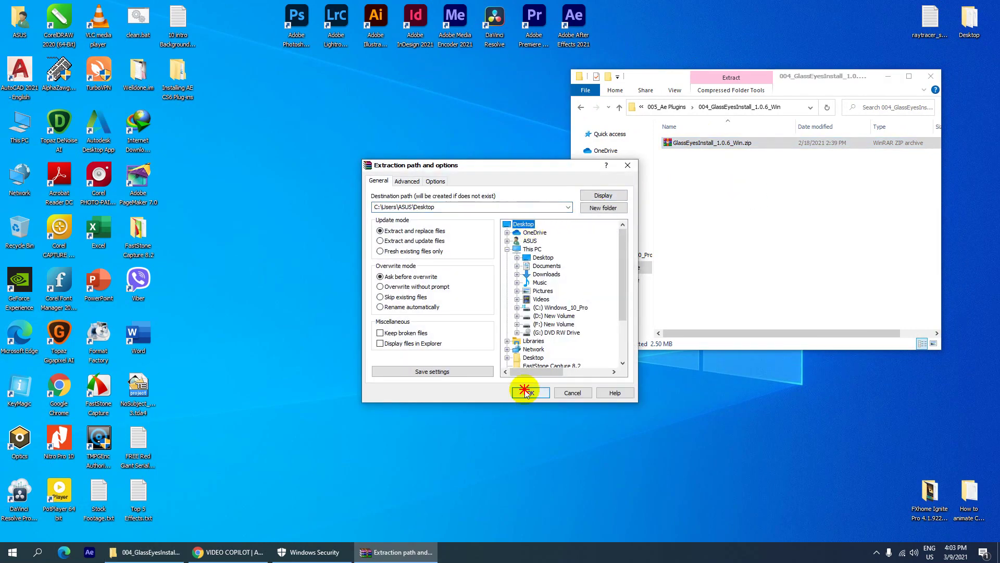
left_click(524, 392)
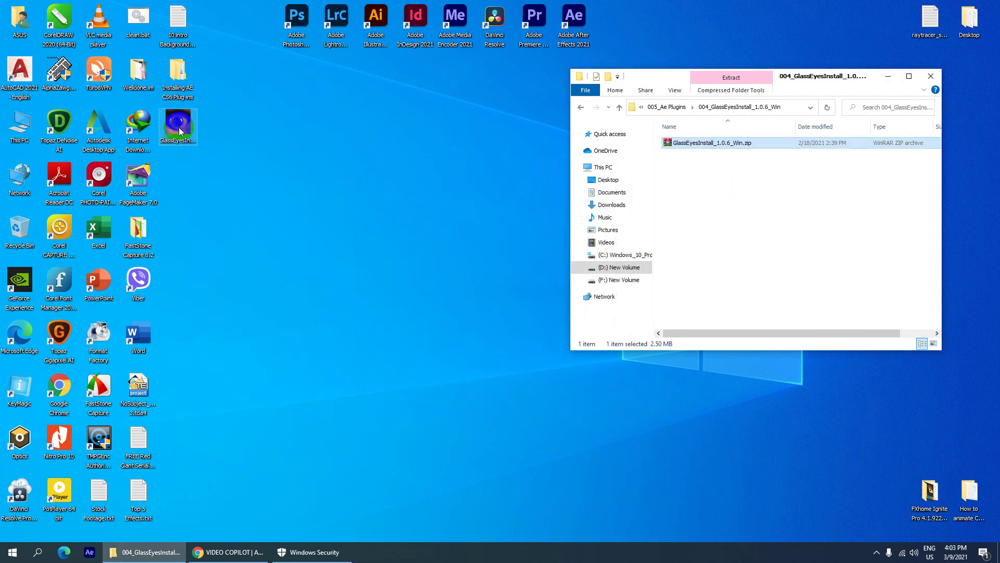
- Run the extracted GlassEyesInstall_1.0.6_Win installer as administrator
left_click_drag(187, 132, 231, 185)
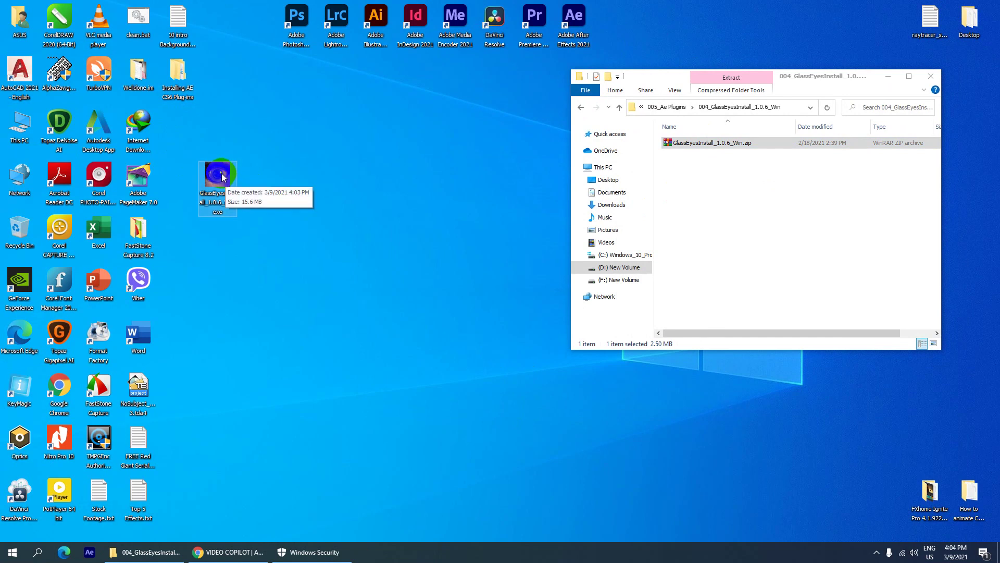
right_click(222, 174)
left_click(291, 204)
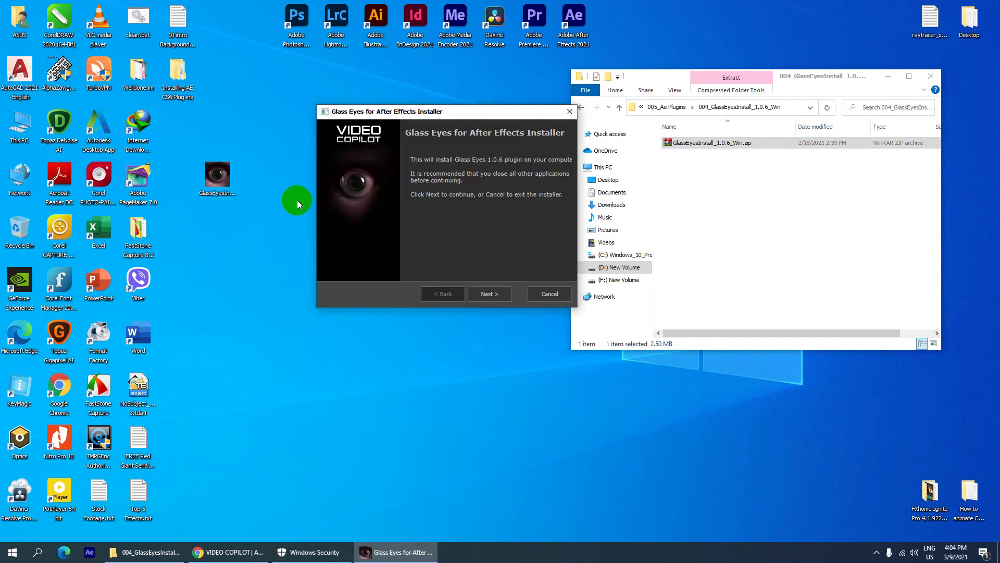
- Pass the welcome page and choose Custom, browsing for the plug-in's install folder
left_click(502, 296)
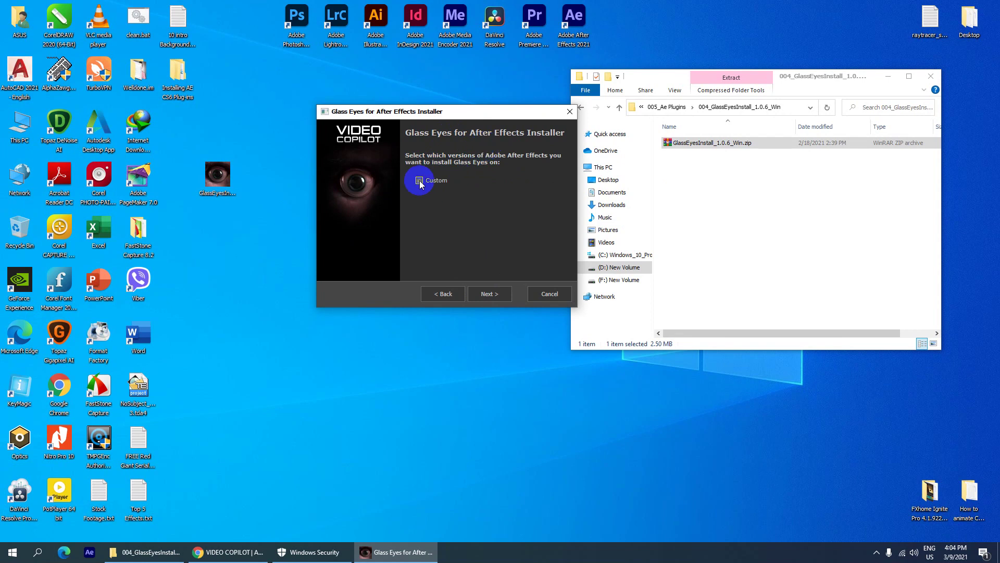
left_click(436, 194)
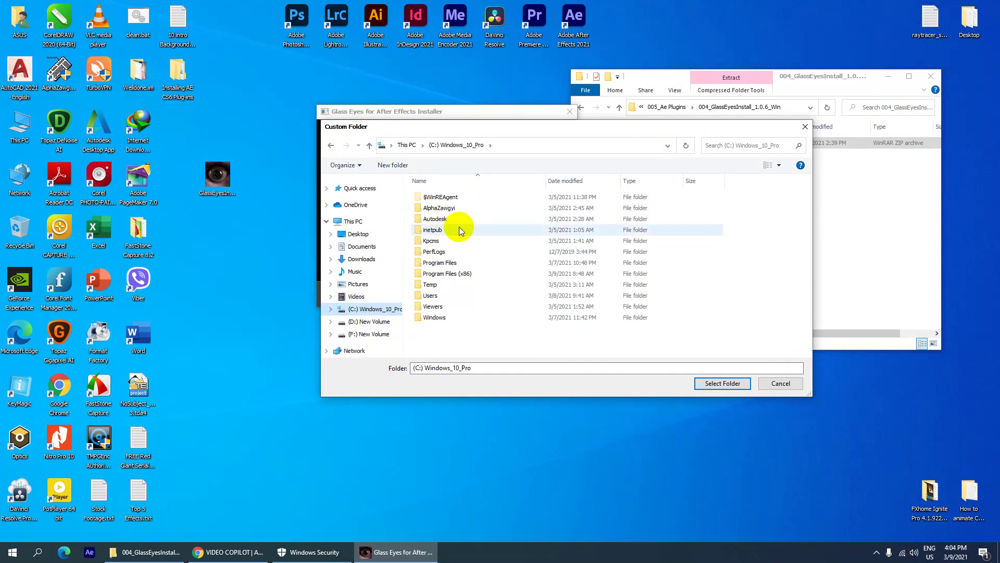
- Browse into Program Files\Adobe\Adobe After Effects 2020\Support Files in the folder picker
double_click(448, 263)
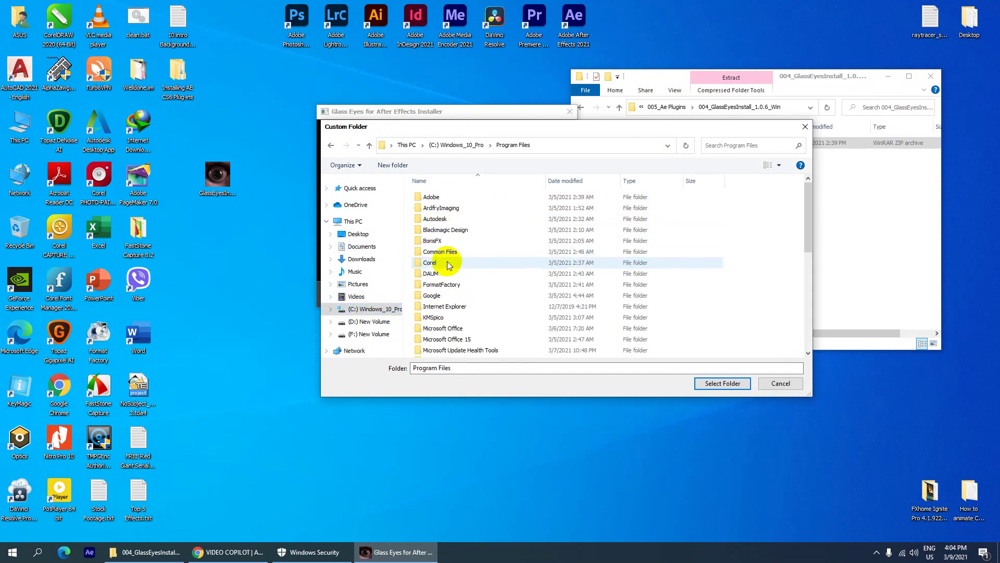
double_click(440, 198)
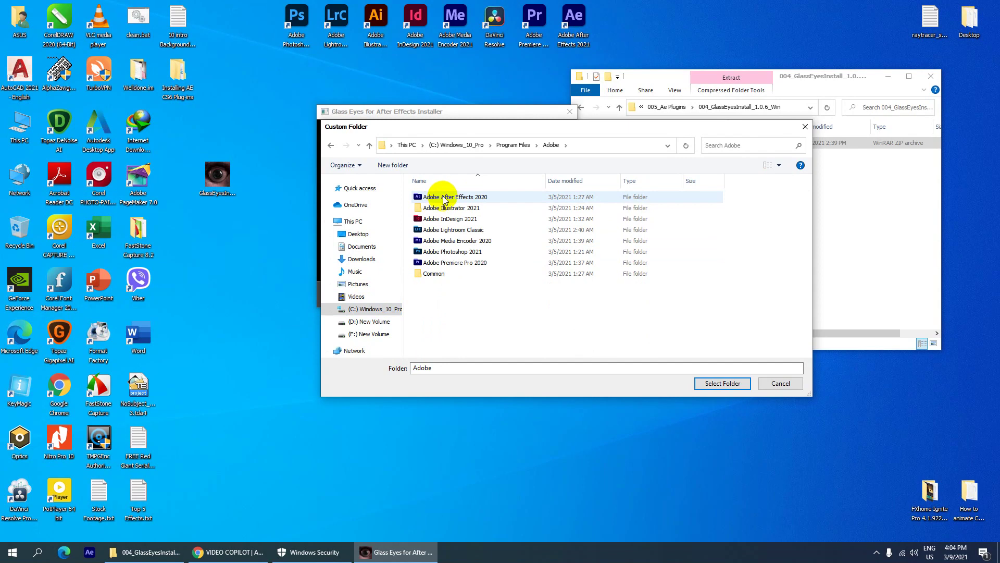
double_click(443, 198)
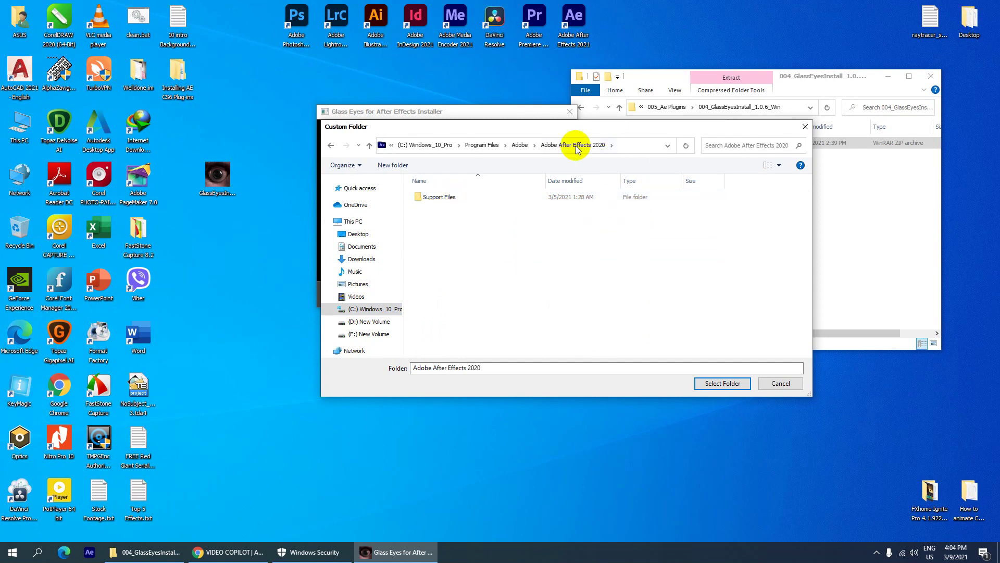
left_click(448, 201)
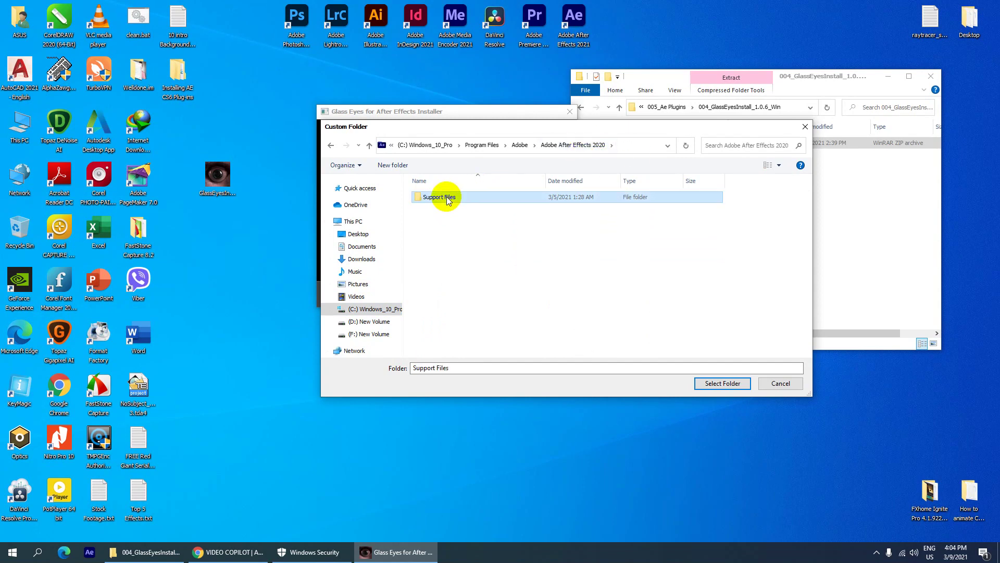
double_click(448, 199)
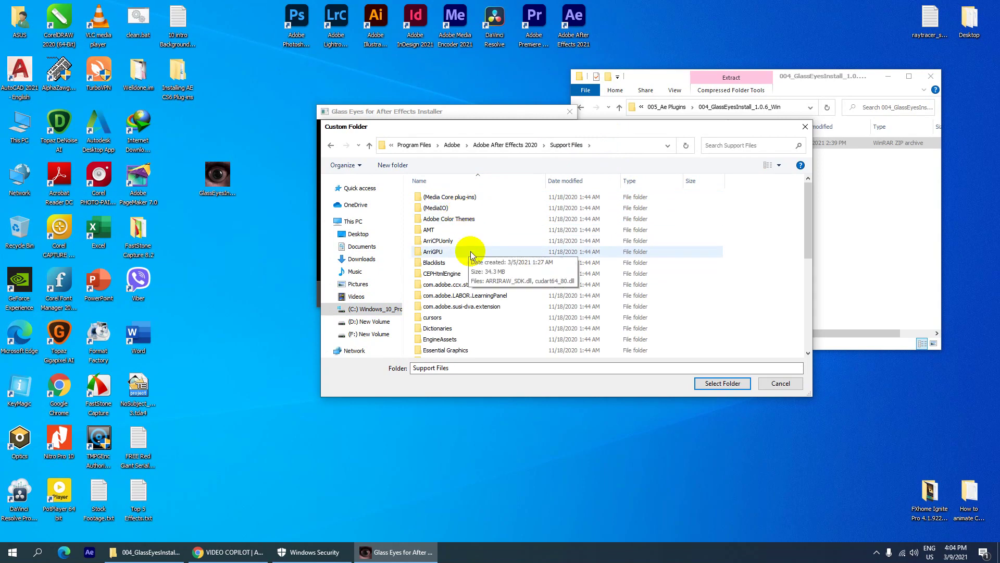
scroll(473, 258, "down", 2)
scroll(473, 258, "down", 1)
scroll(473, 258, "down", 1)
scroll(473, 258, "down", 1)
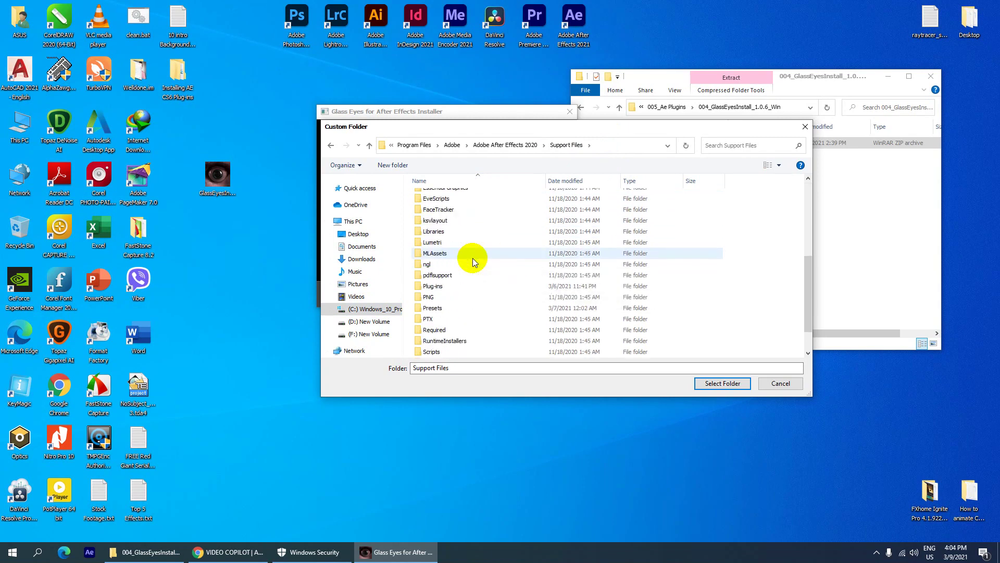
scroll(473, 257, "up", 1)
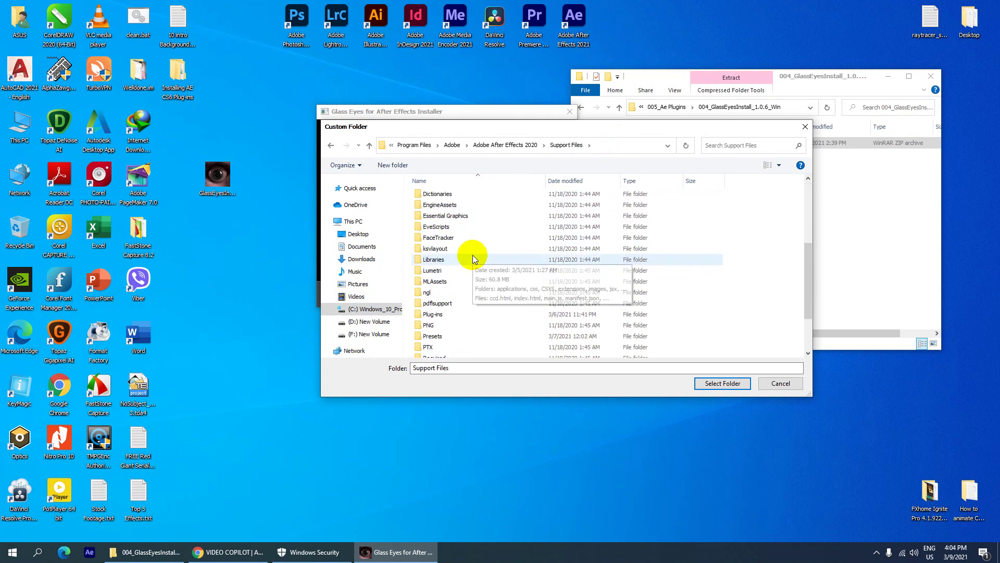
scroll(474, 256, "up", 1)
scroll(473, 258, "up", 2)
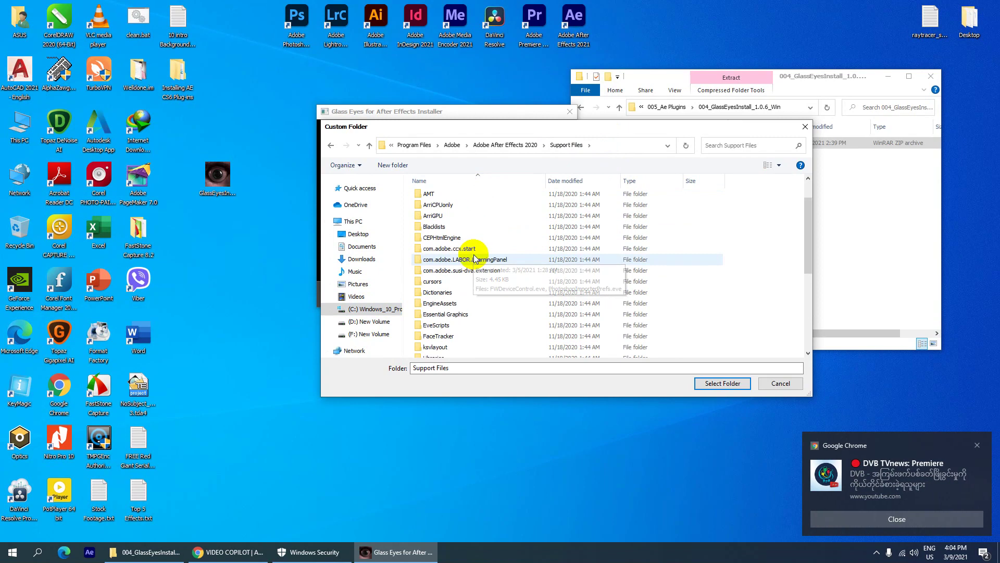
scroll(475, 256, "up", 1)
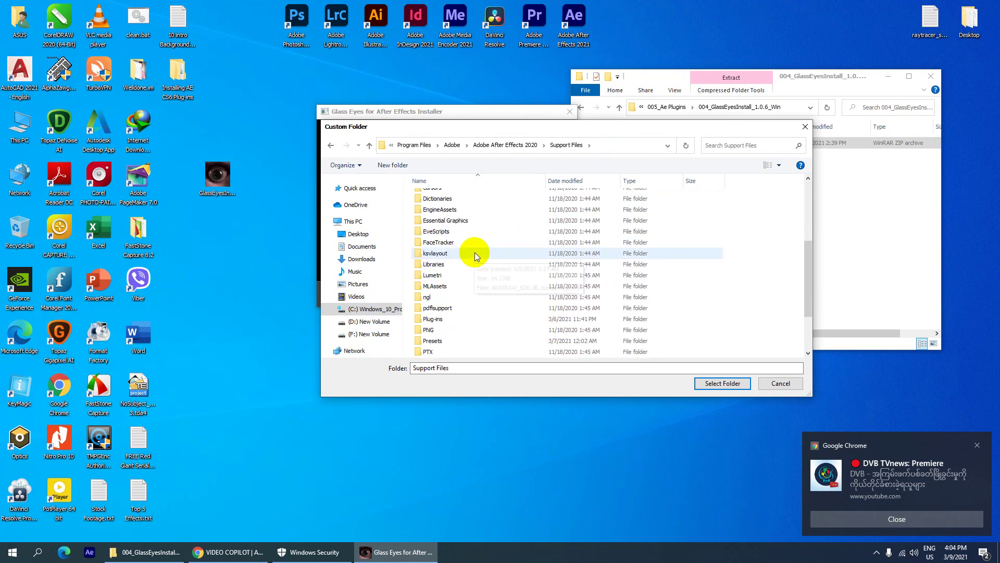
scroll(468, 261, "down", 4)
- Choose Plug-ins\VideoCopilot as the install location and install Glass Eyes
left_click(442, 319)
double_click(442, 319)
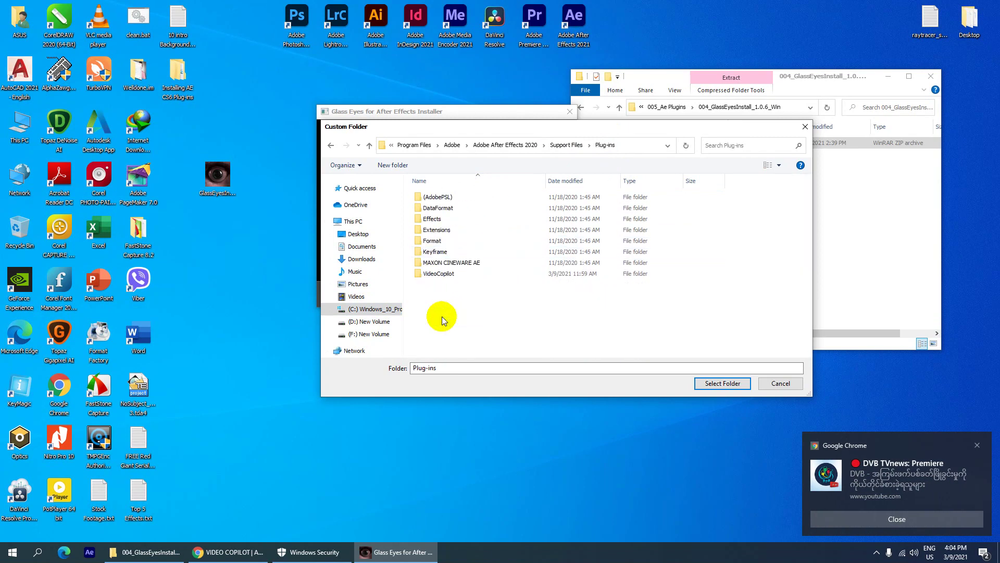
double_click(448, 275)
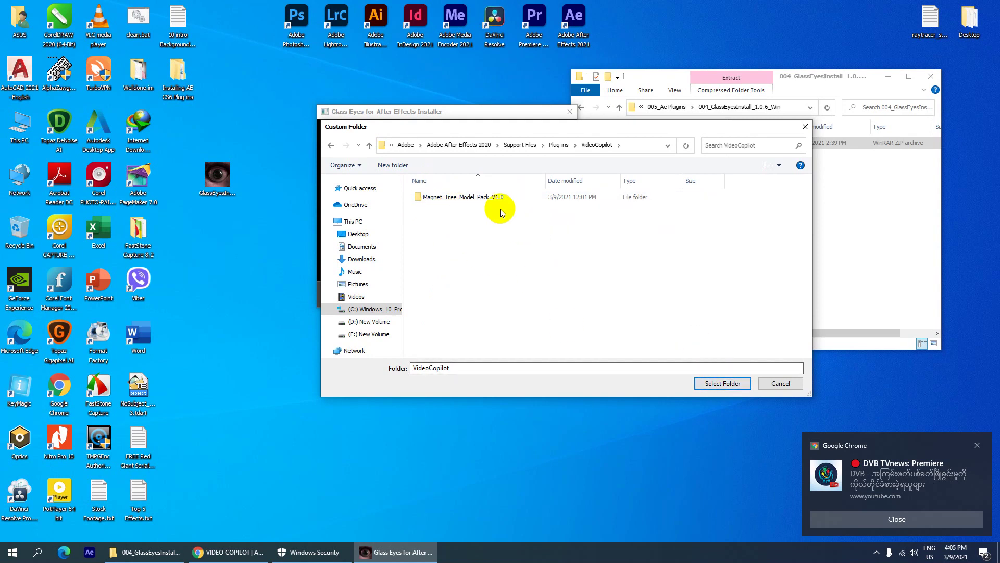
left_click(369, 146)
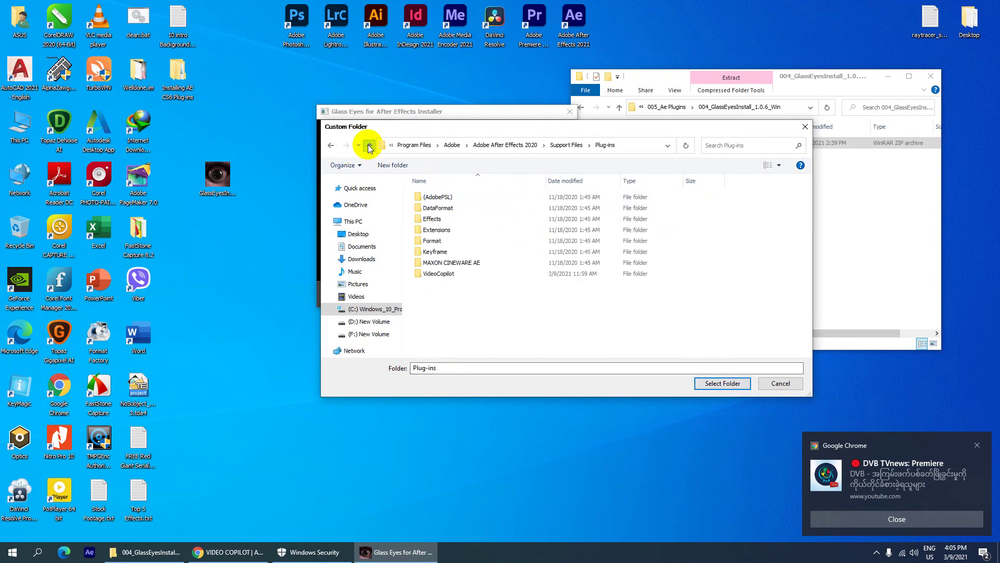
left_click(446, 274)
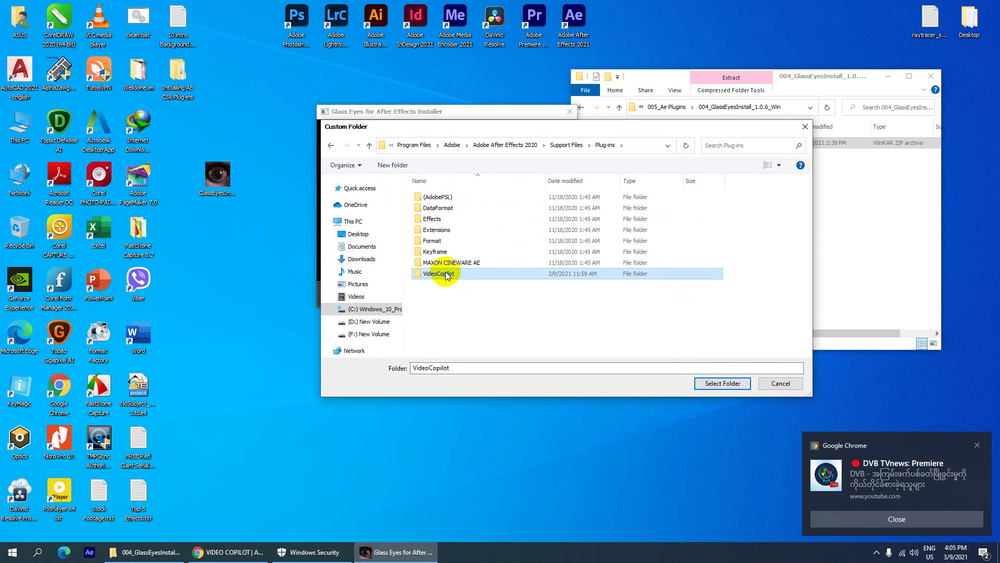
left_click(716, 384)
left_click(497, 295)
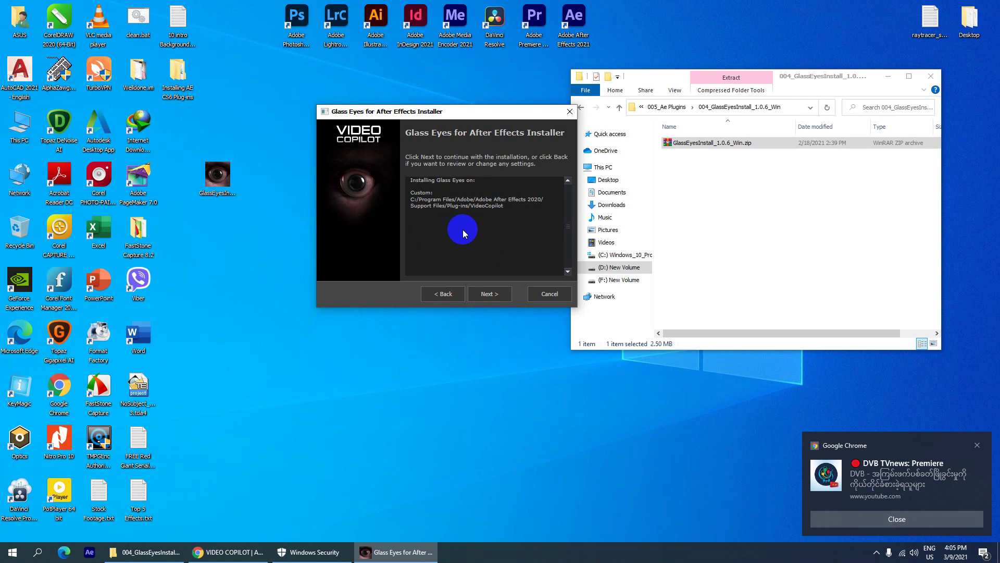
left_click(492, 295)
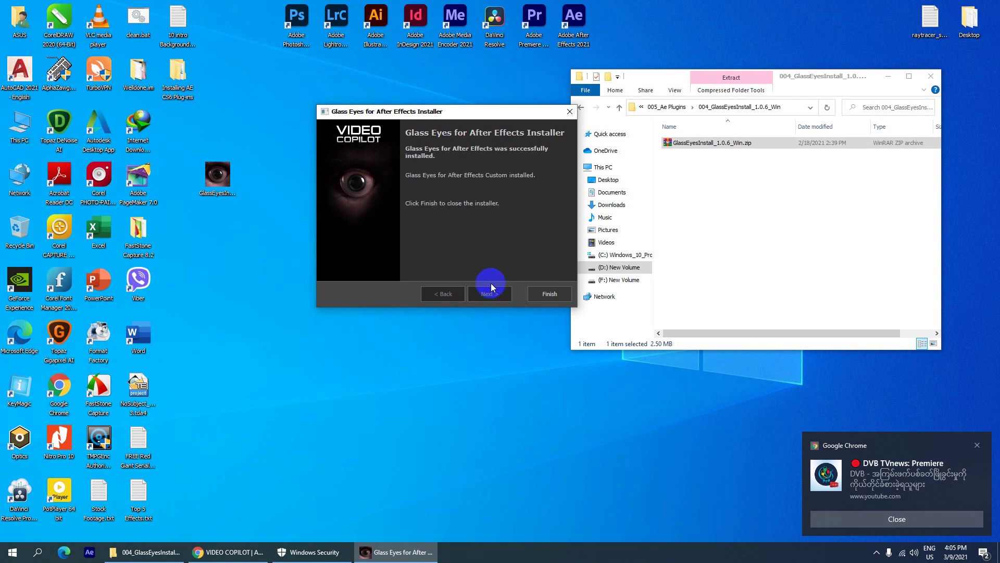
- Close the installer, launch After Effects 2020 from its desktop shortcut, and dismiss the Chrome notification
left_click(544, 297)
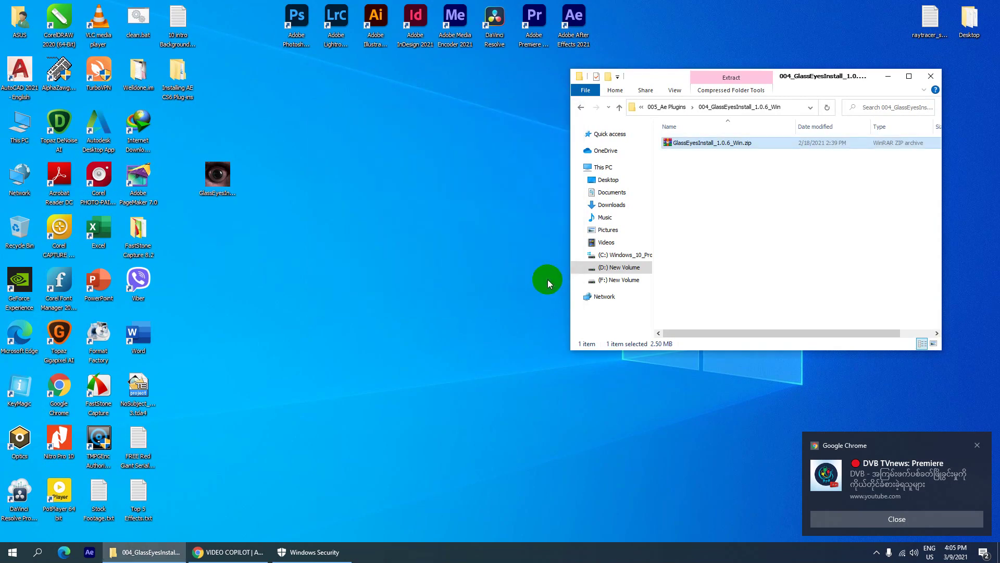
mouse_move(659, 86)
left_mouse_down()
mouse_move(757, 115)
mouse_move(866, 101)
left_mouse_up()
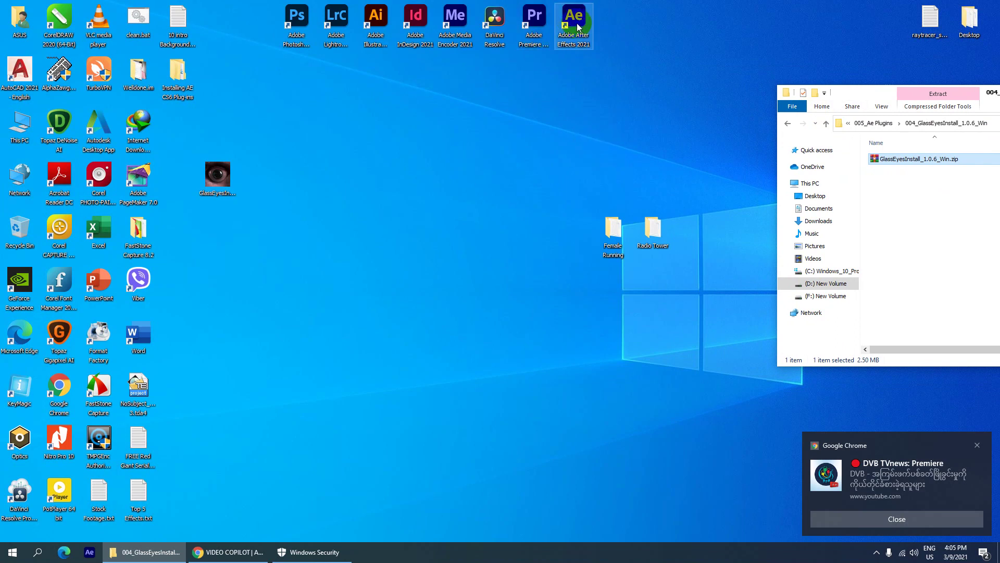
left_click_drag(578, 27, 459, 182)
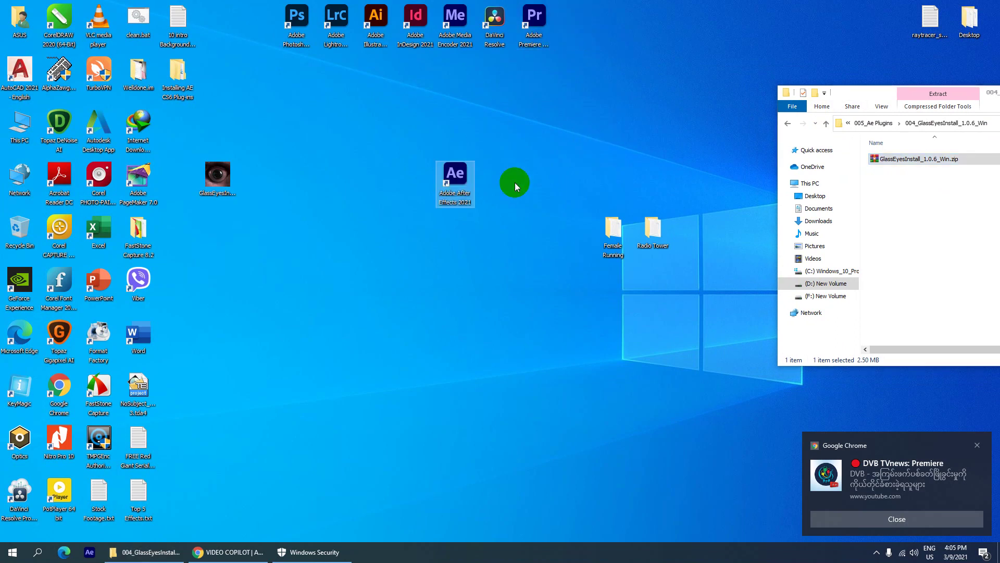
double_click(462, 175)
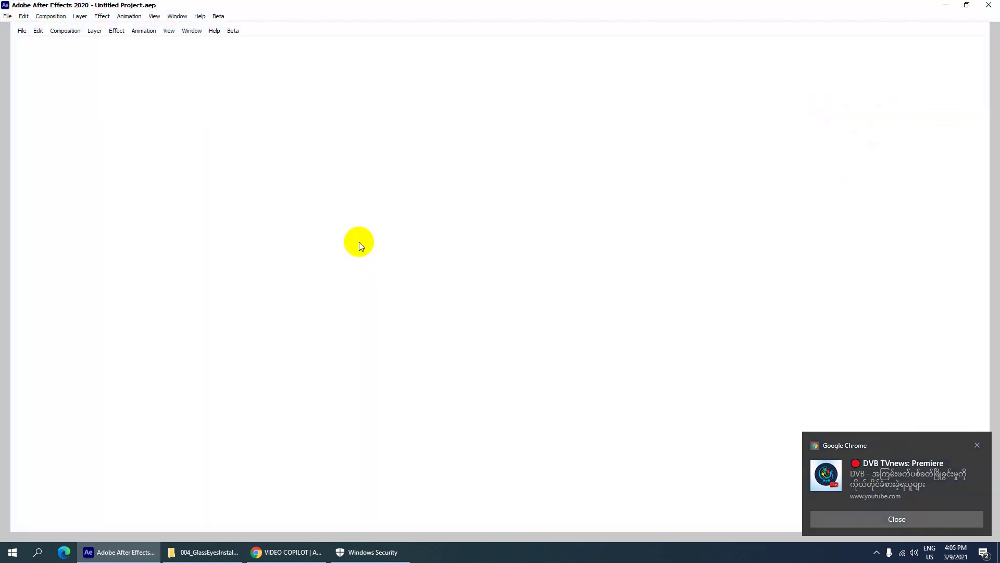
left_click(892, 518)
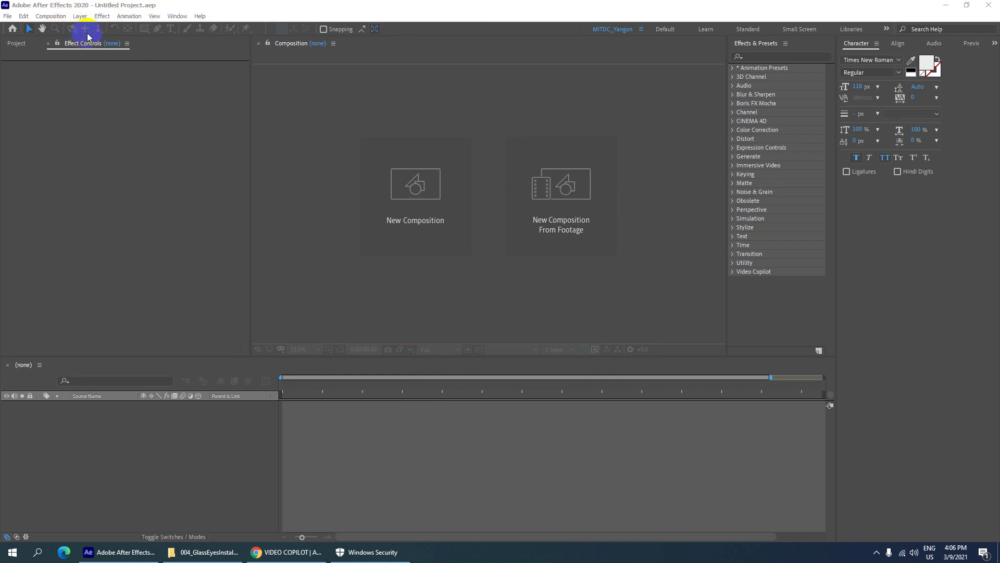
- Create a default Comp 1, then open the recent Motion project, choosing Save at the prompt
left_click(413, 191)
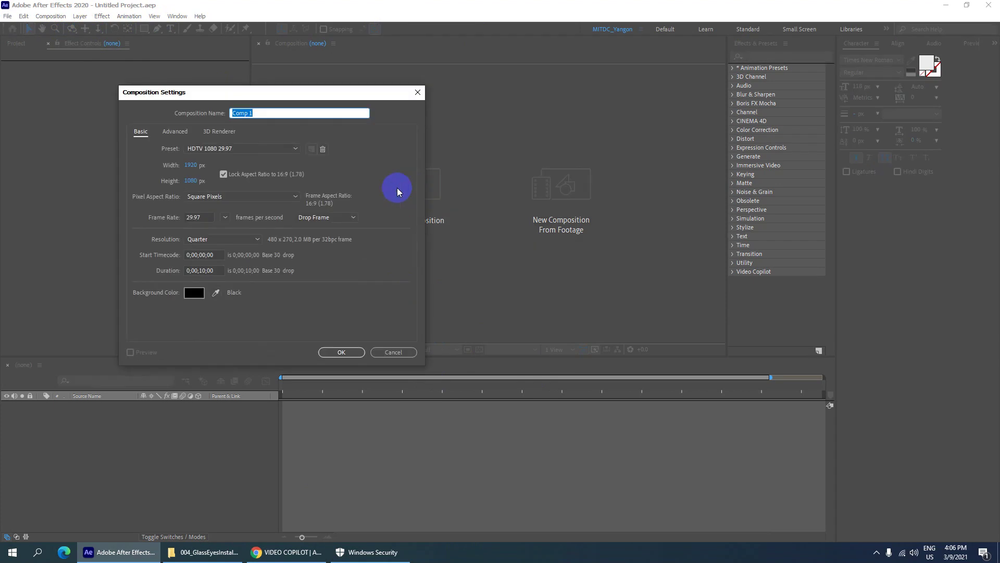
left_click(340, 352)
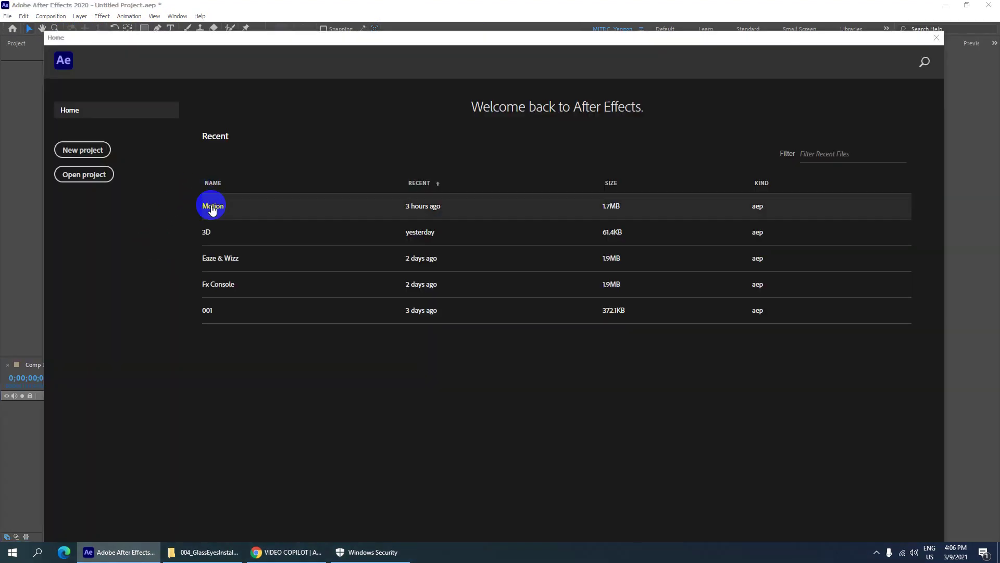
left_click(213, 208)
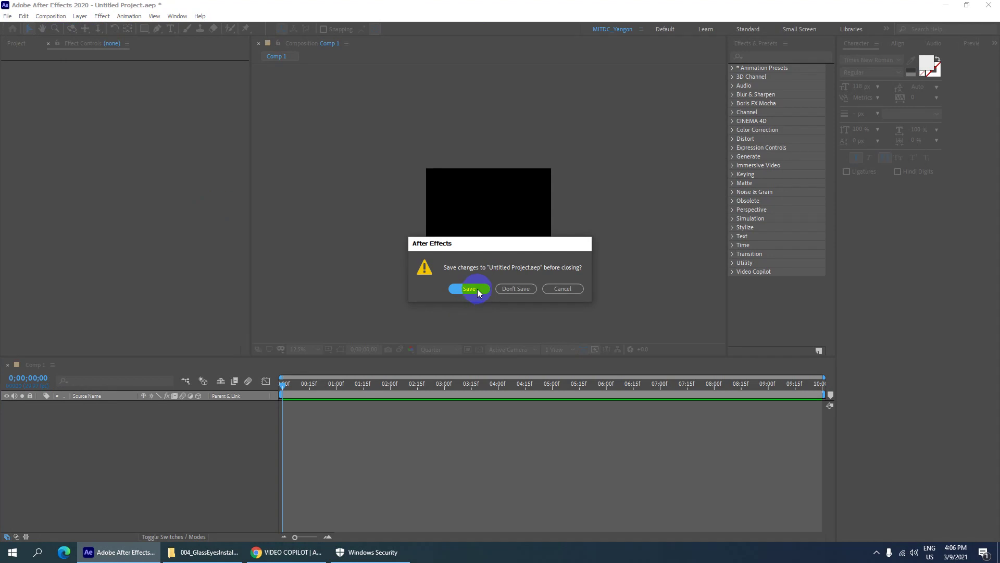
left_click(518, 289)
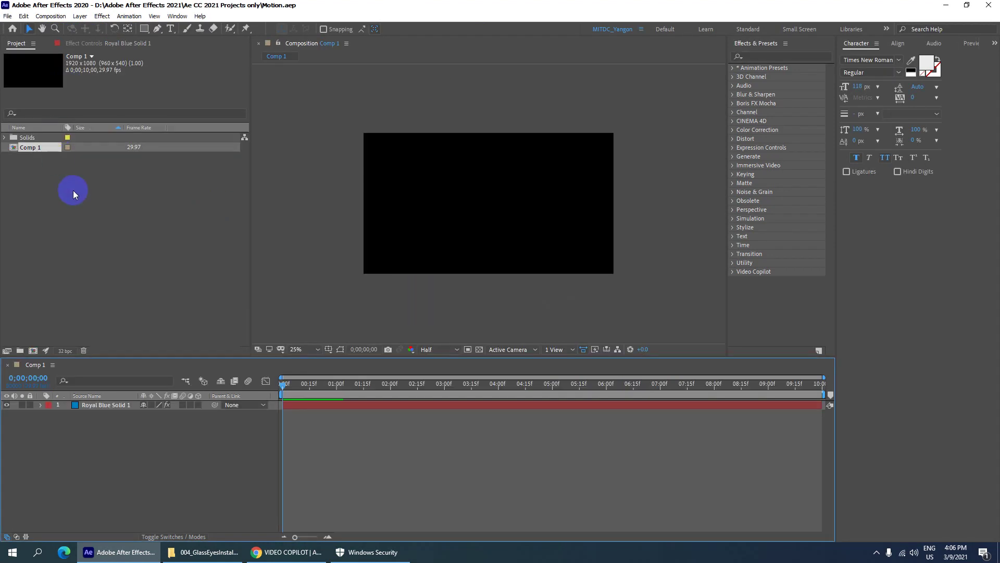
- Apply the Glass Eyes effect to the Royal Blue Solid 1 layer
left_click(112, 405)
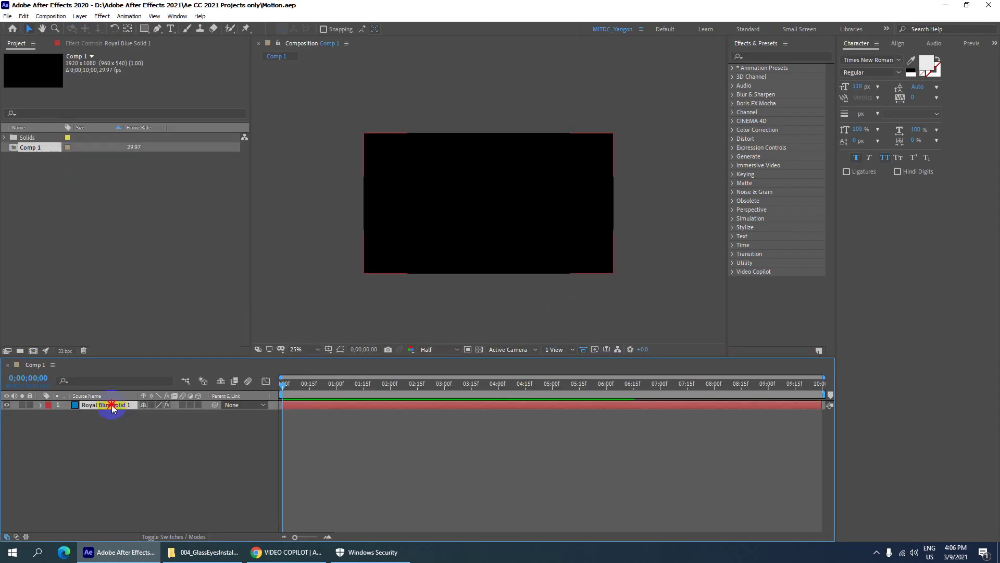
left_click(102, 16)
mouse_move(214, 319)
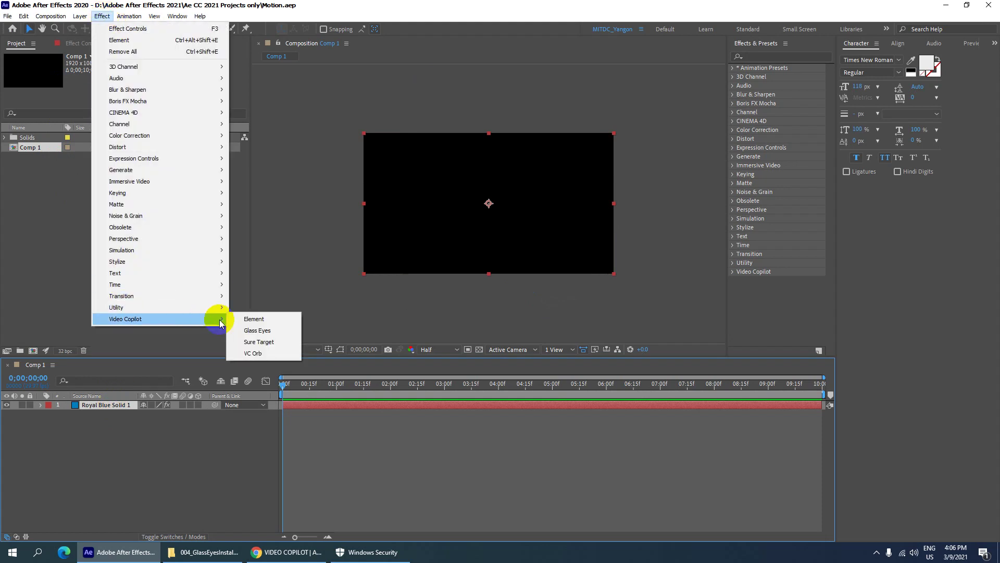
left_click(283, 331)
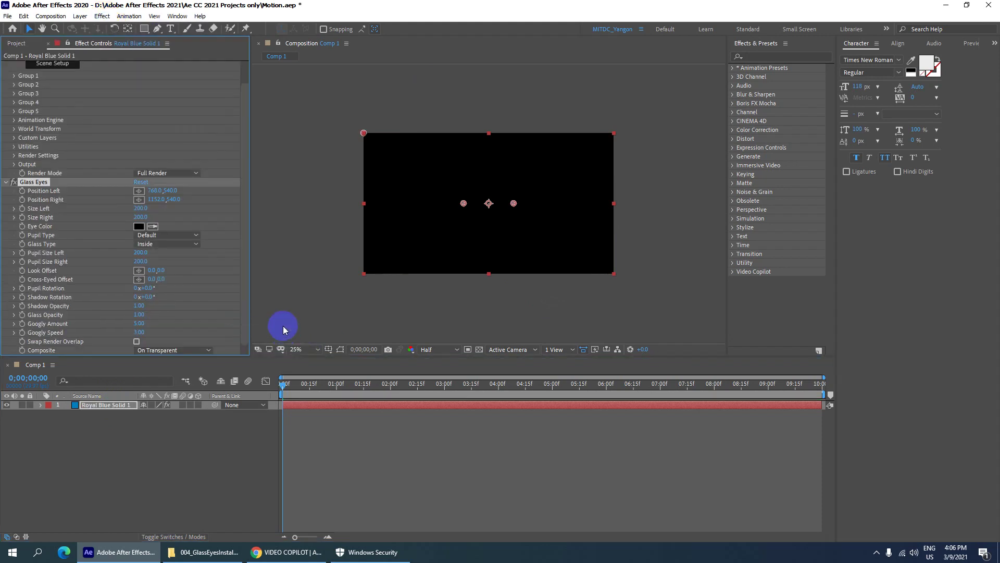
- Delete the Element effect so Glass Eyes is the only effect on the solid
scroll(81, 123, "up", 2)
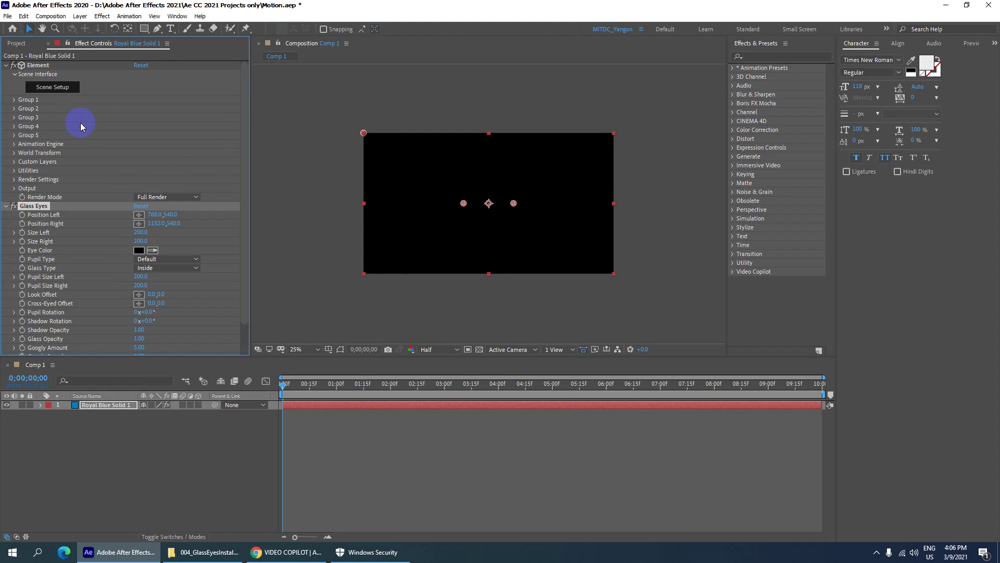
left_click(37, 64)
key("Delete")
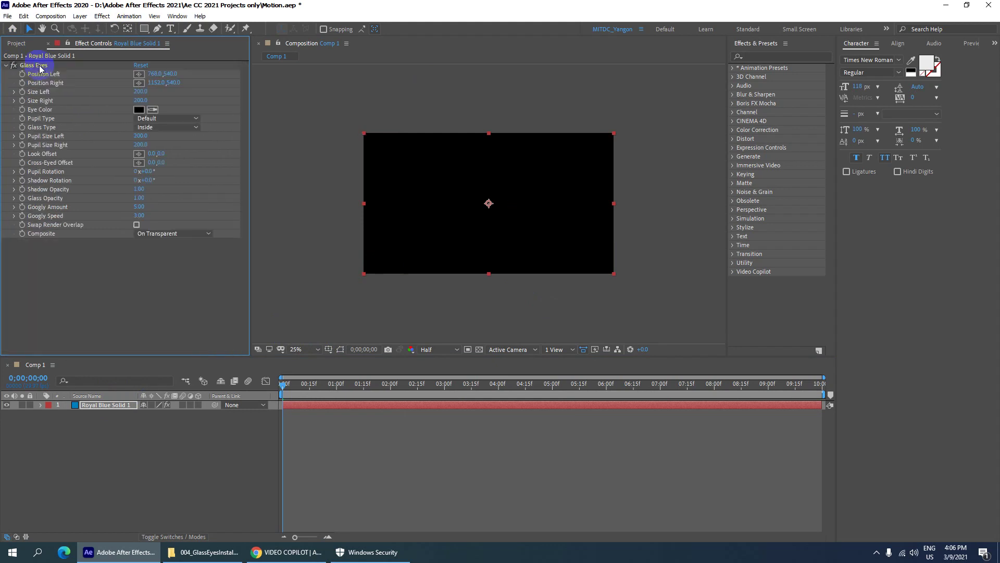
scroll(528, 223, "up", 2)
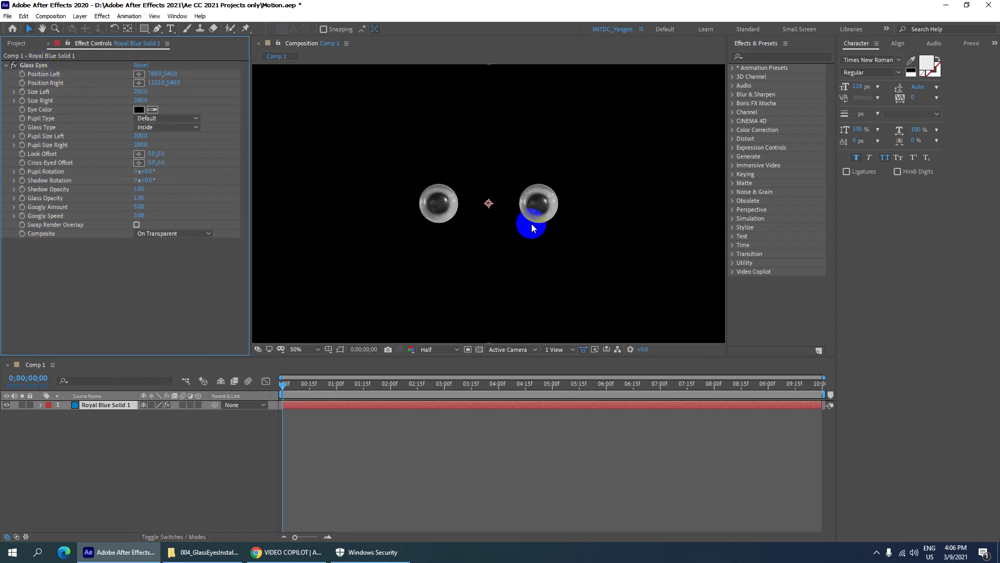
scroll(532, 227, "down", 2)
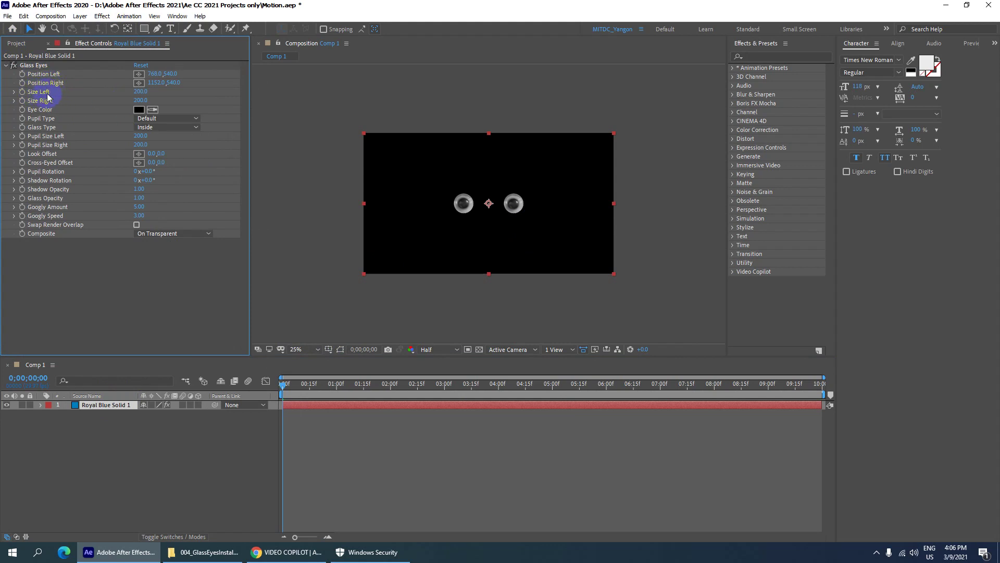
scroll(403, 221, "down", 1)
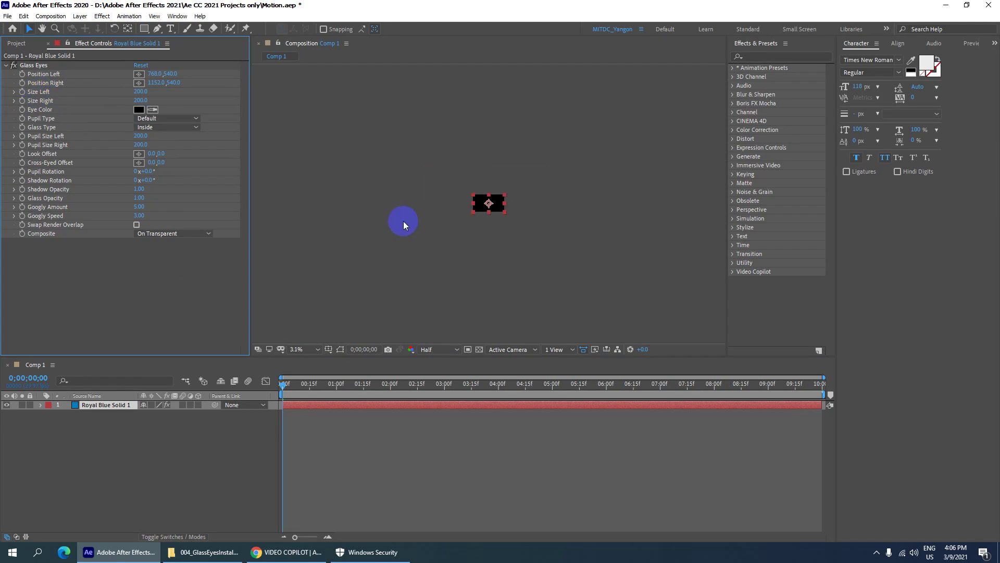
scroll(403, 221, "up", 2)
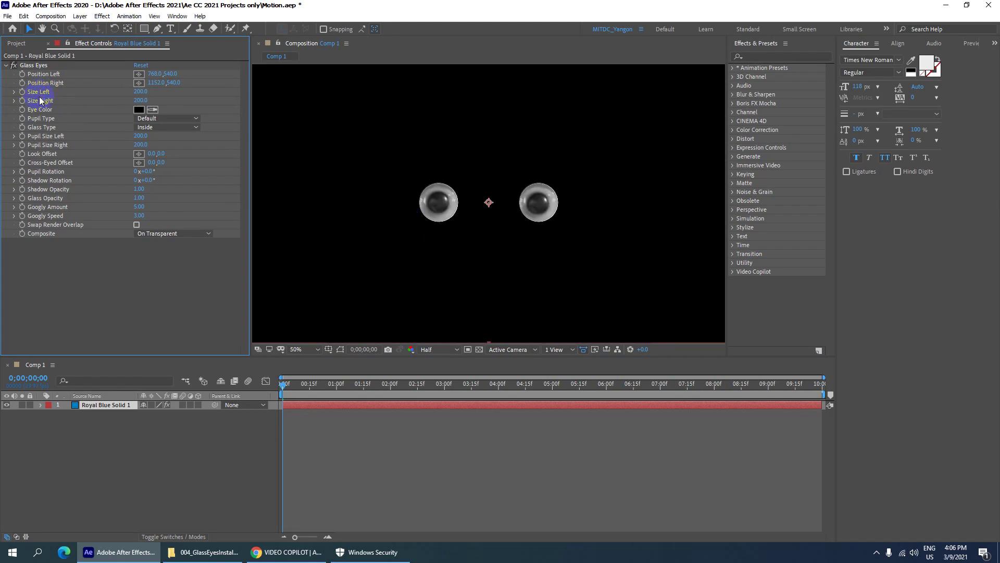
- Set Glass Eyes Size Left and Size Right to 300
left_click(44, 75)
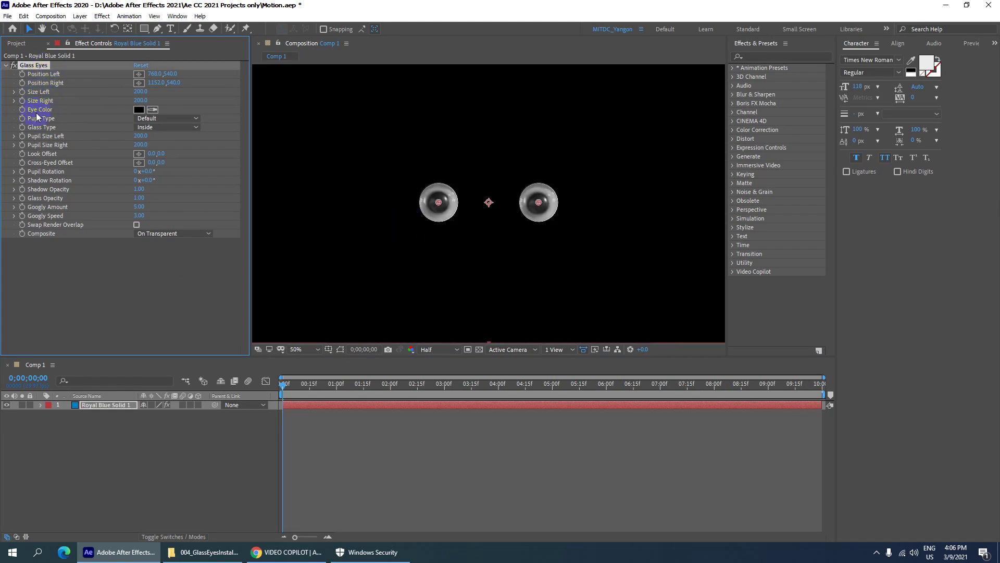
left_click(138, 92)
type("0")
key("Tab")
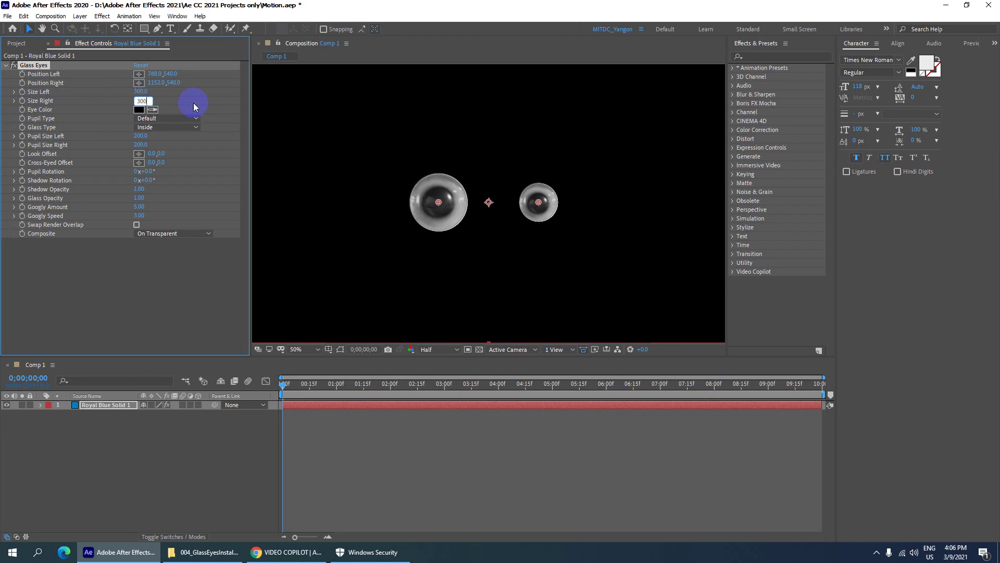
key("Return")
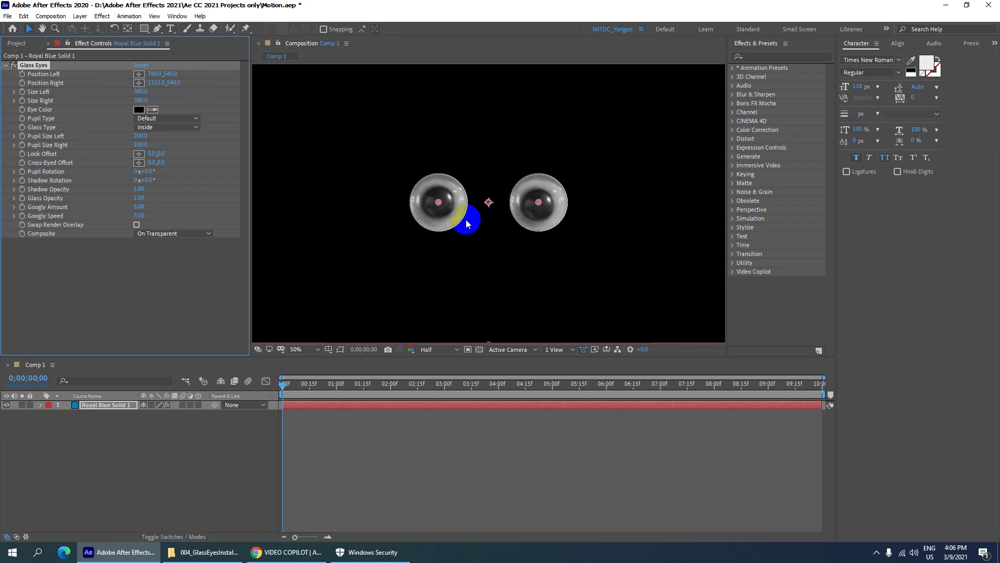
- Try dragging the eye positions in the viewer, then undo those moves
left_click_drag(539, 202, 675, 206)
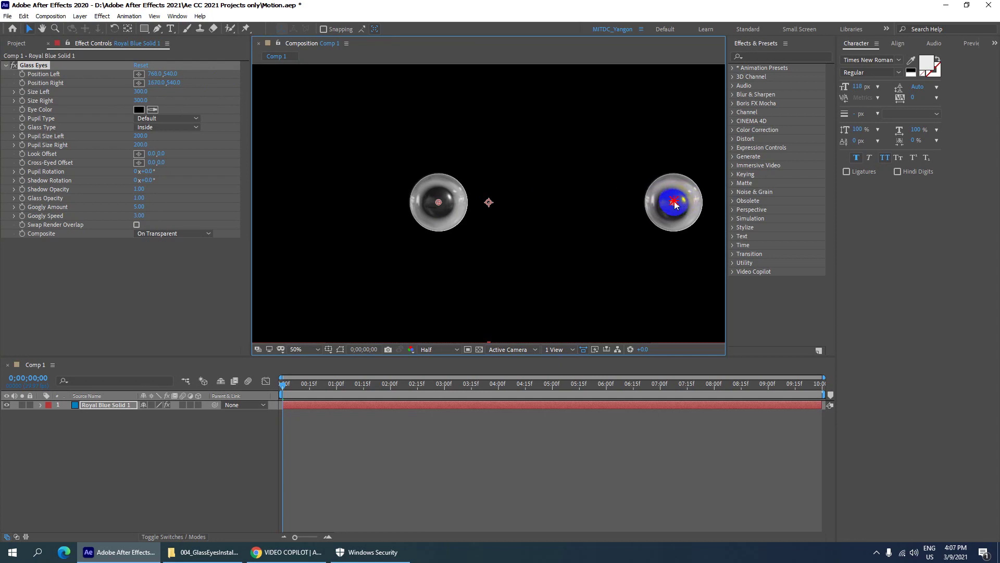
mouse_move(439, 202)
left_mouse_down()
mouse_move(312, 207)
mouse_move(413, 202)
mouse_move(320, 201)
left_mouse_up()
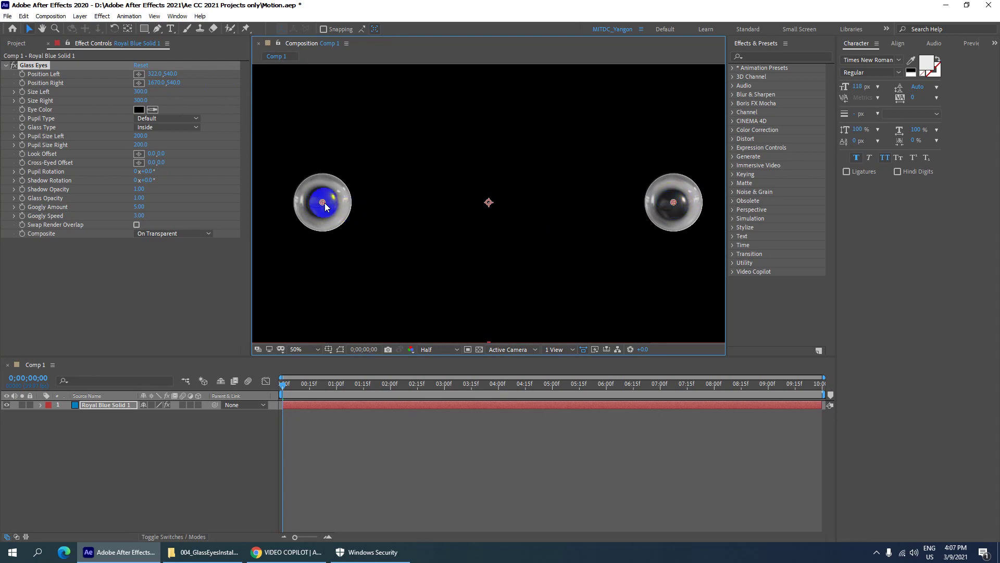
left_click_drag(324, 203, 325, 186)
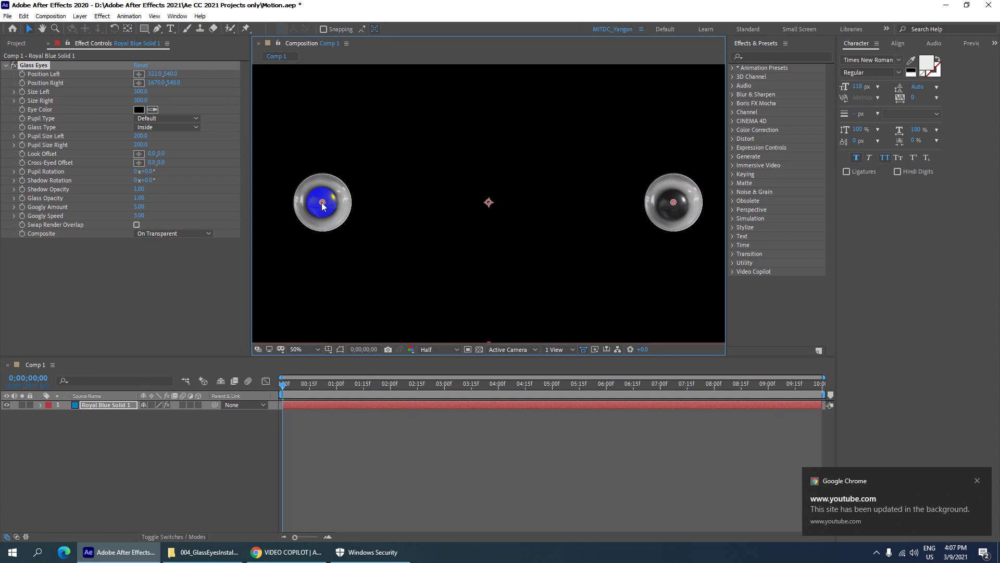
left_click_drag(325, 188, 324, 149)
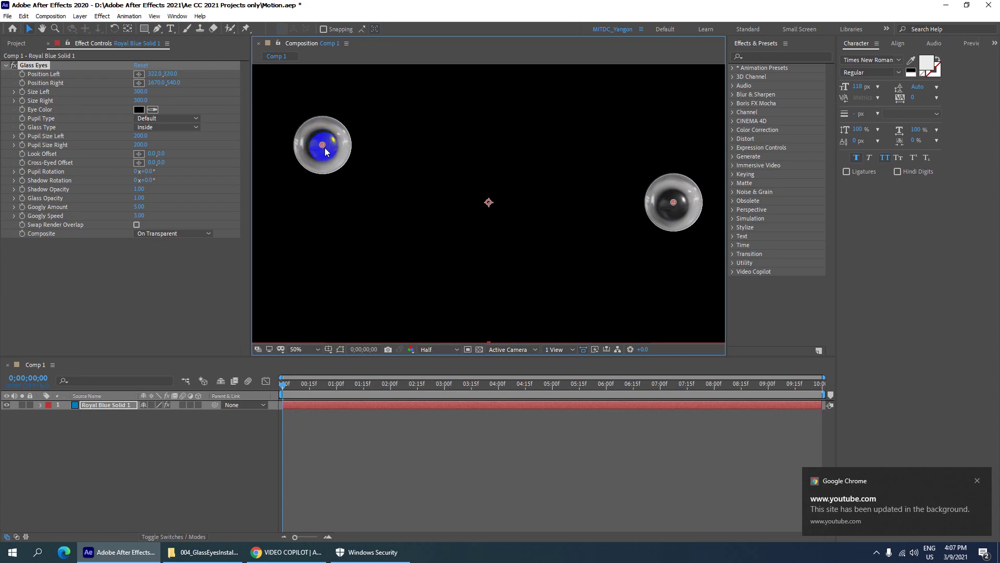
key("ctrl+z")
left_click(671, 215)
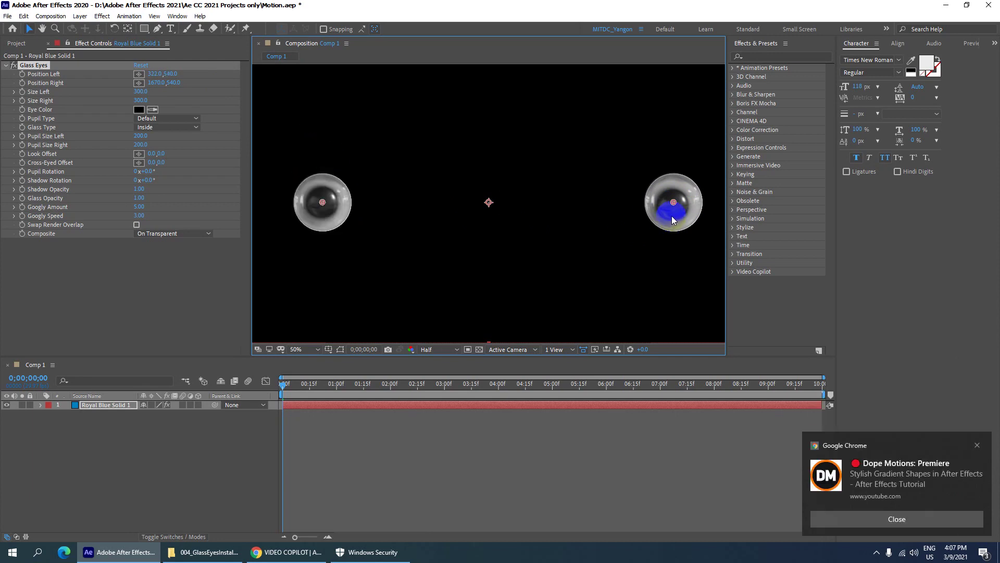
key("ctrl+z")
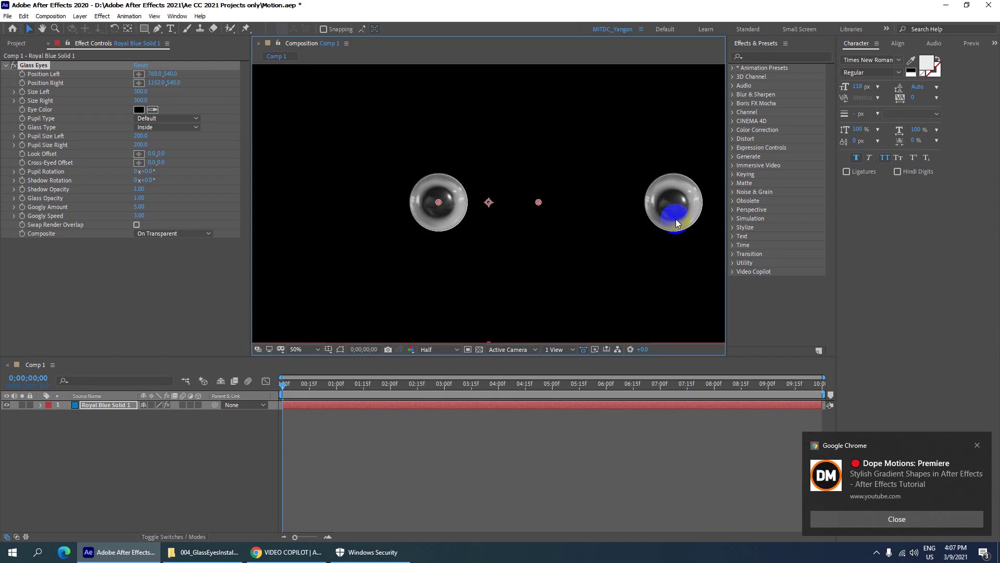
key("ctrl+z")
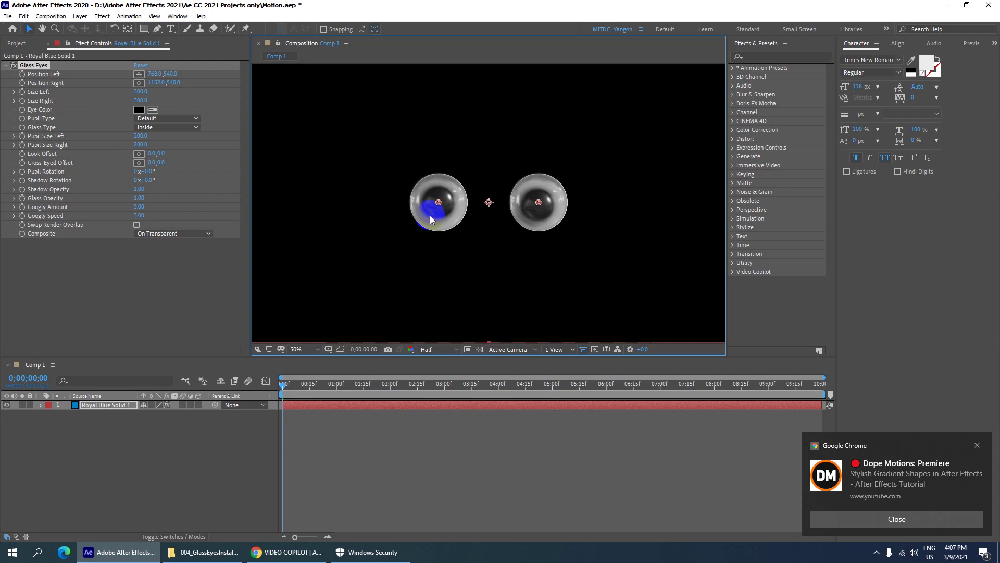
- Set the Eye Color to red and view the comp at 100%
left_click(138, 110)
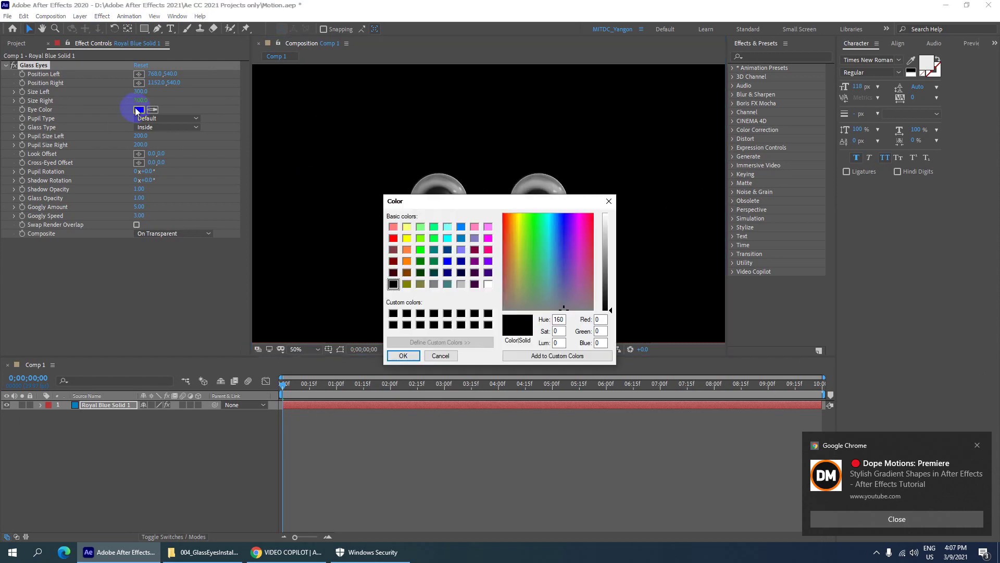
left_click(394, 238)
left_click(403, 355)
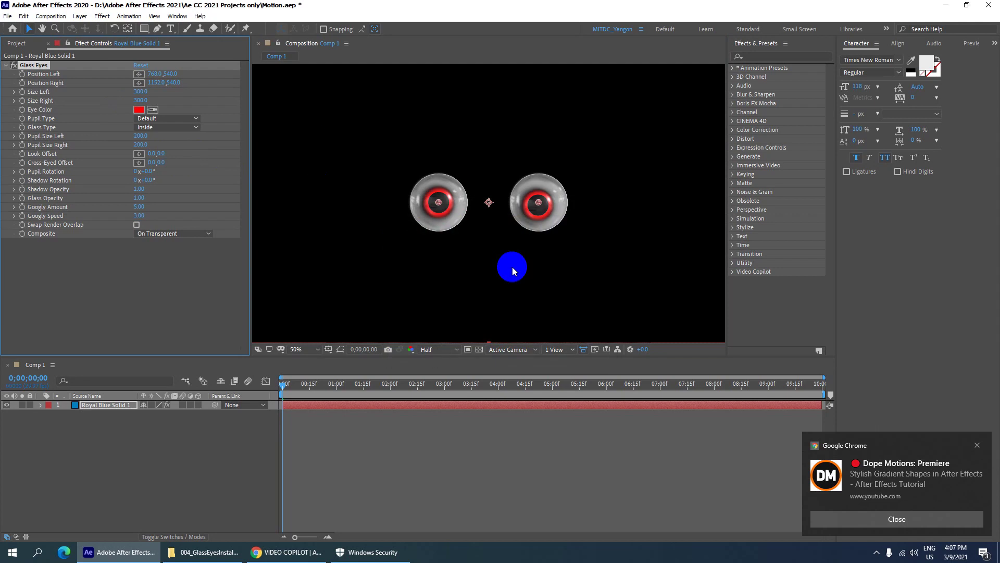
key("period")
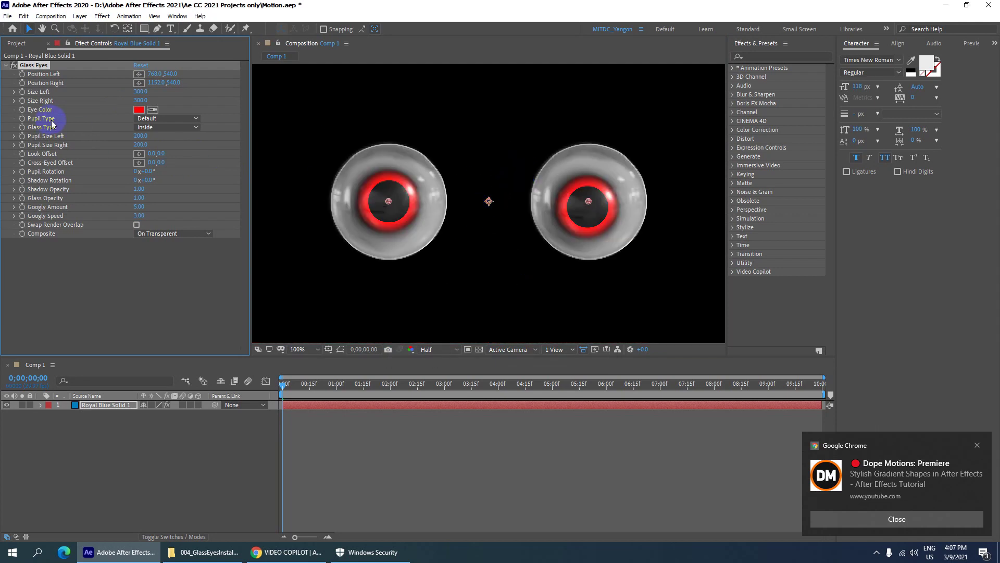
- Try the Outside and Interior pupil types, then set Pupil Type to Sparkle
left_click(166, 119)
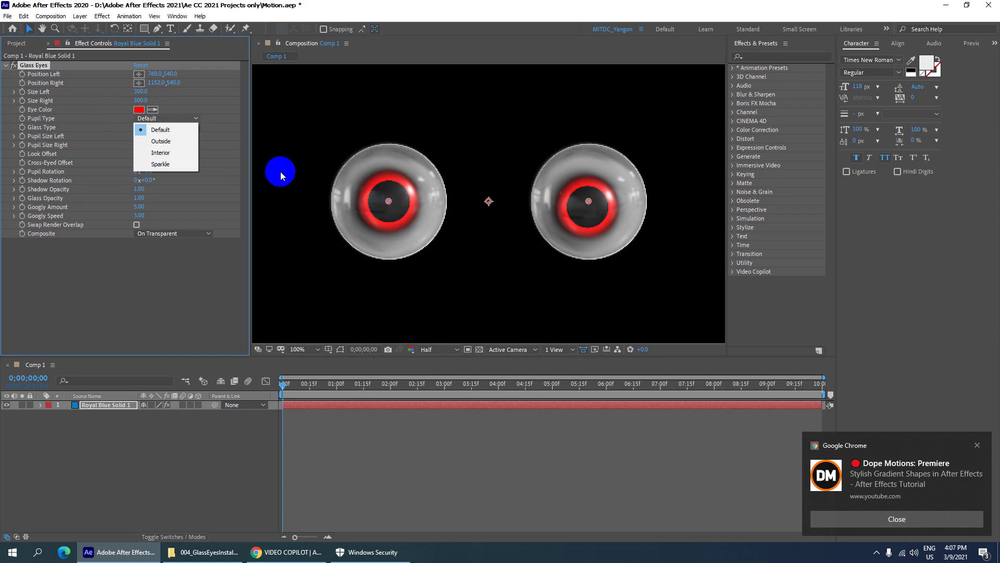
left_click(177, 140)
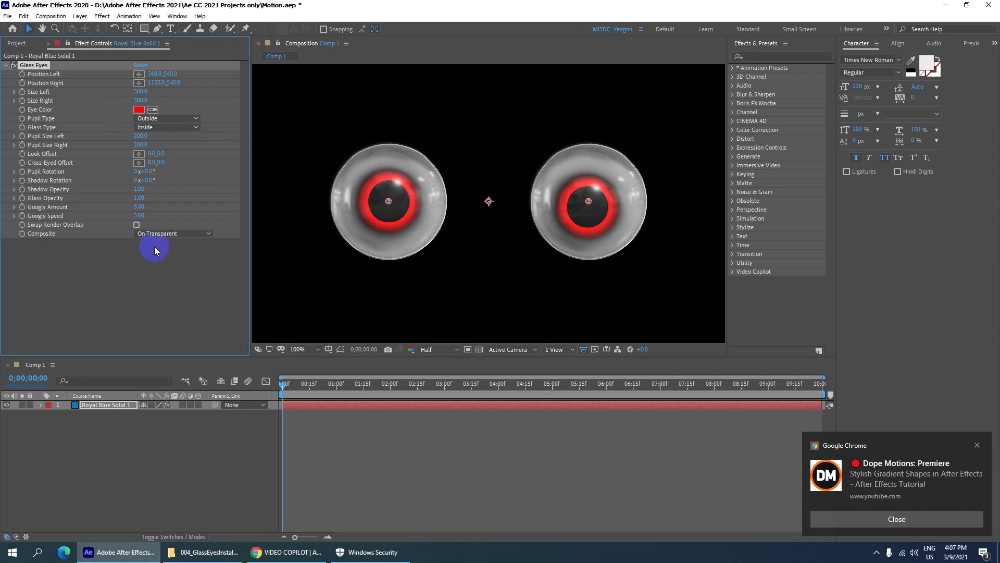
left_click(151, 120)
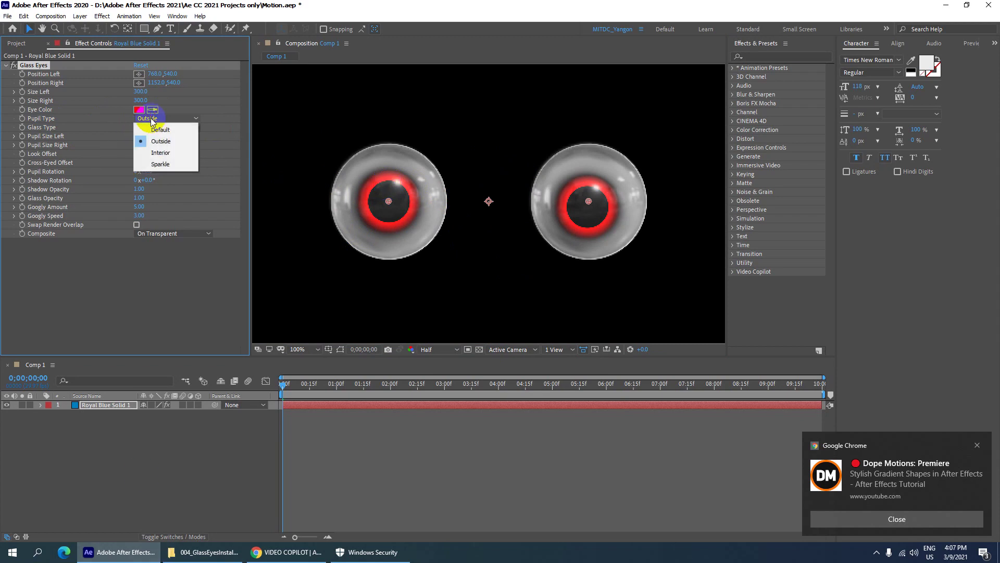
left_click(164, 153)
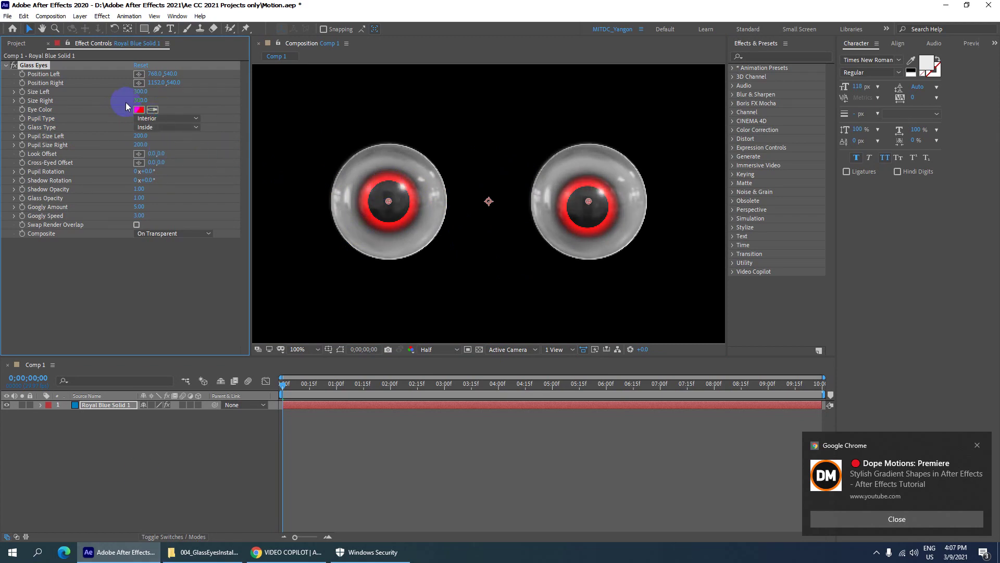
left_click(156, 118)
left_click(164, 166)
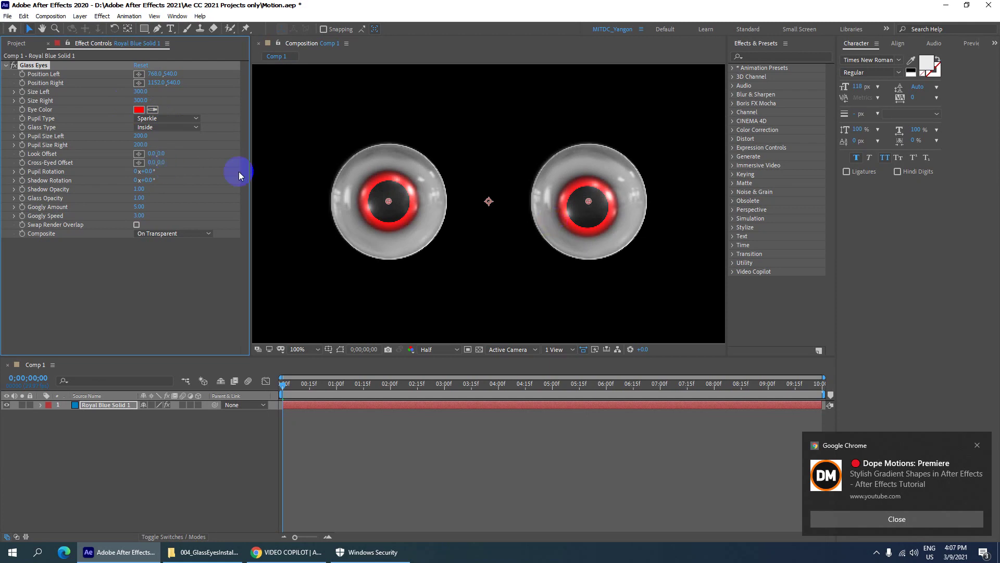
- Compare the Library, City and Hall glass types, then set Glass Type to Outside
left_click(166, 127)
left_click(166, 149)
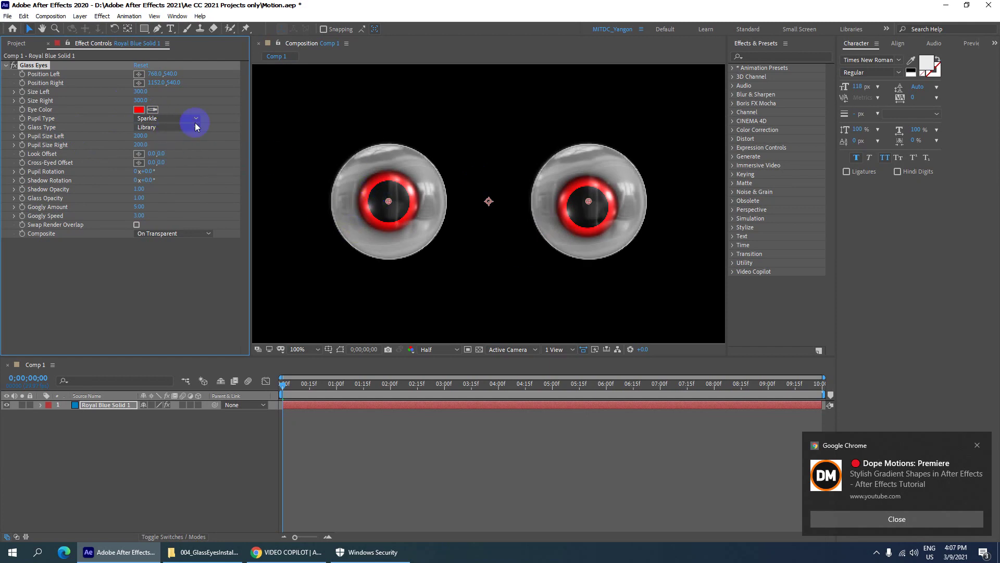
left_click(196, 127)
left_click(165, 162)
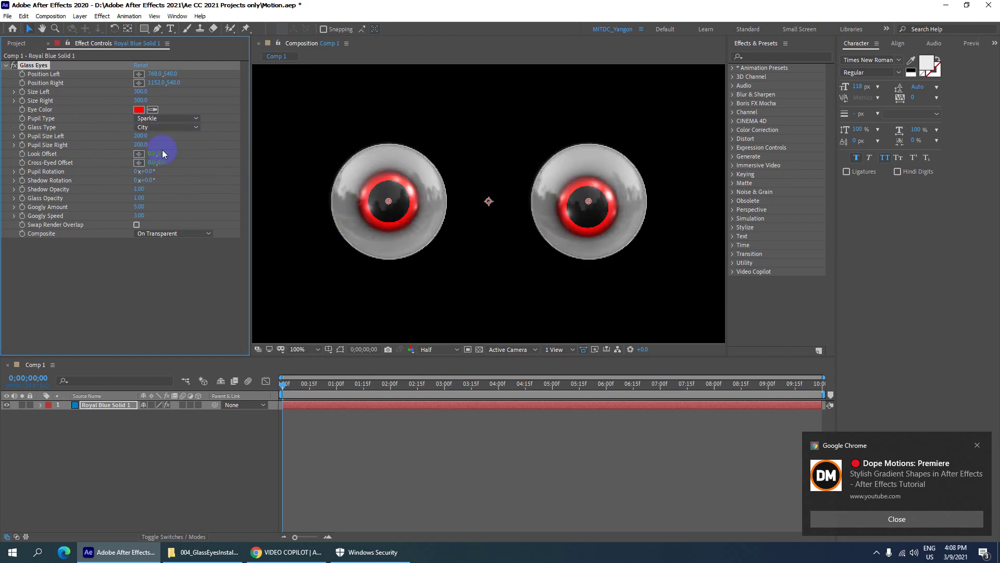
left_click(160, 127)
left_click(165, 174)
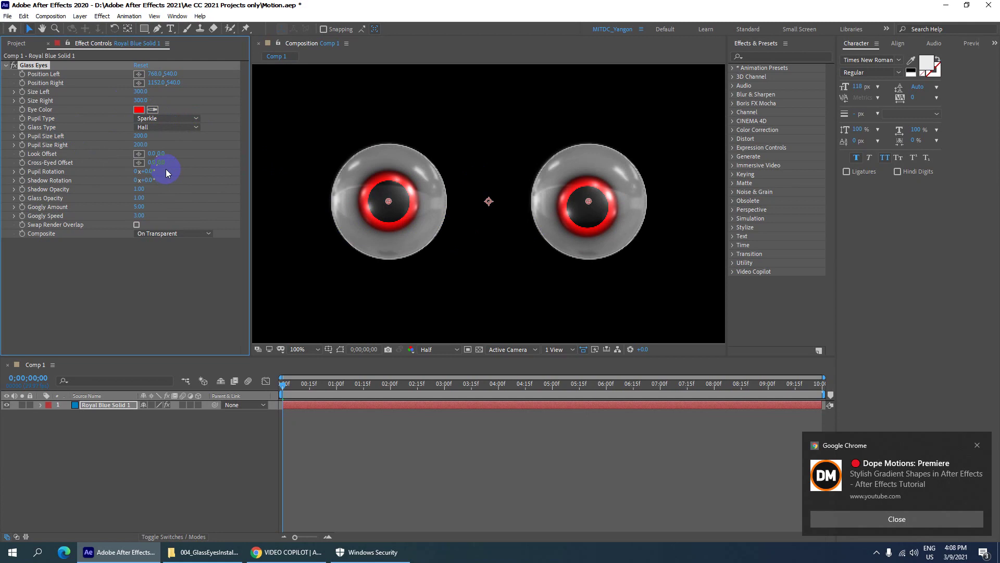
left_click(167, 128)
left_click(160, 184)
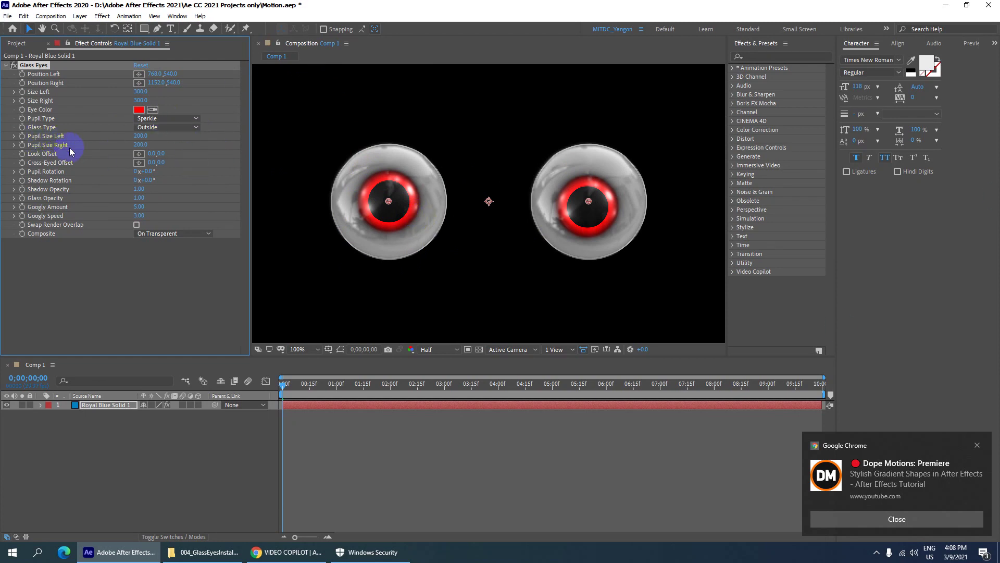
- Set Pupil Size Left and Pupil Size Right to 250
left_click(140, 136)
type("250")
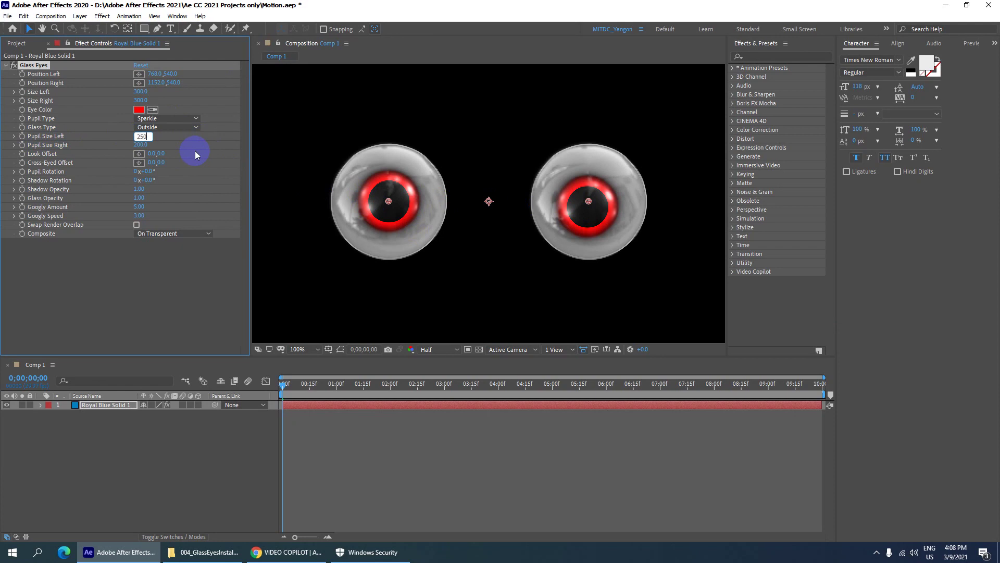
key("Tab")
type("250")
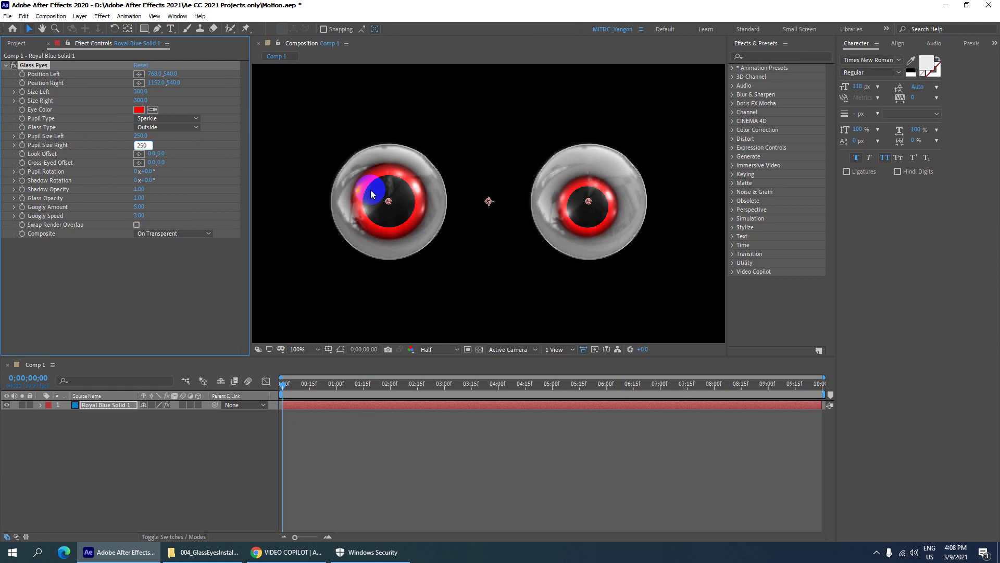
key("Return")
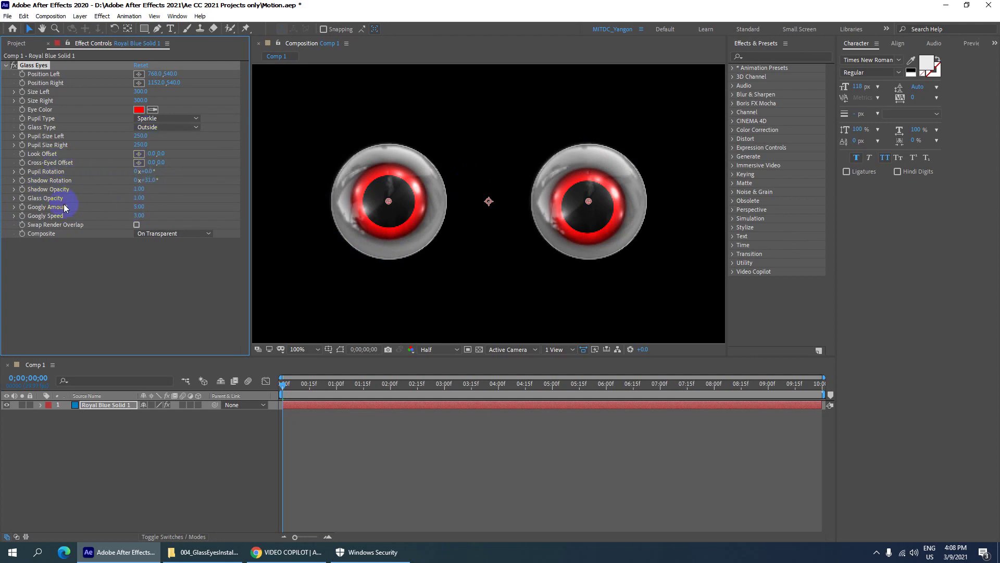
- Set Glass Opacity to 0.25 and scrub Googly Amount higher
left_click(198, 203)
mouse_move(197, 204)
left_mouse_down()
mouse_move(211, 207)
mouse_move(131, 209)
left_mouse_up()
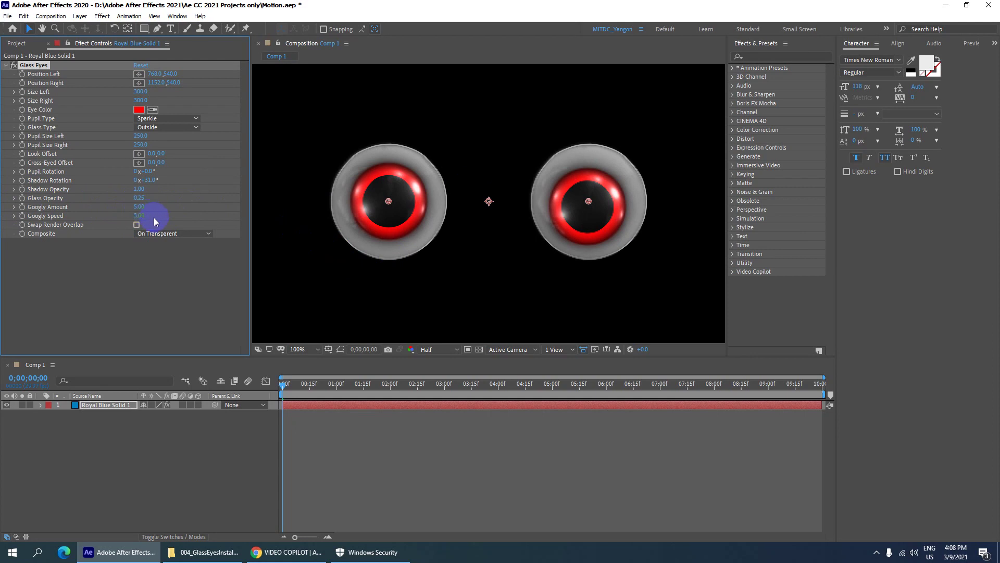
mouse_move(139, 206)
left_mouse_down()
mouse_move(182, 206)
mouse_move(89, 206)
mouse_move(156, 202)
mouse_move(100, 203)
mouse_move(179, 213)
left_mouse_up()
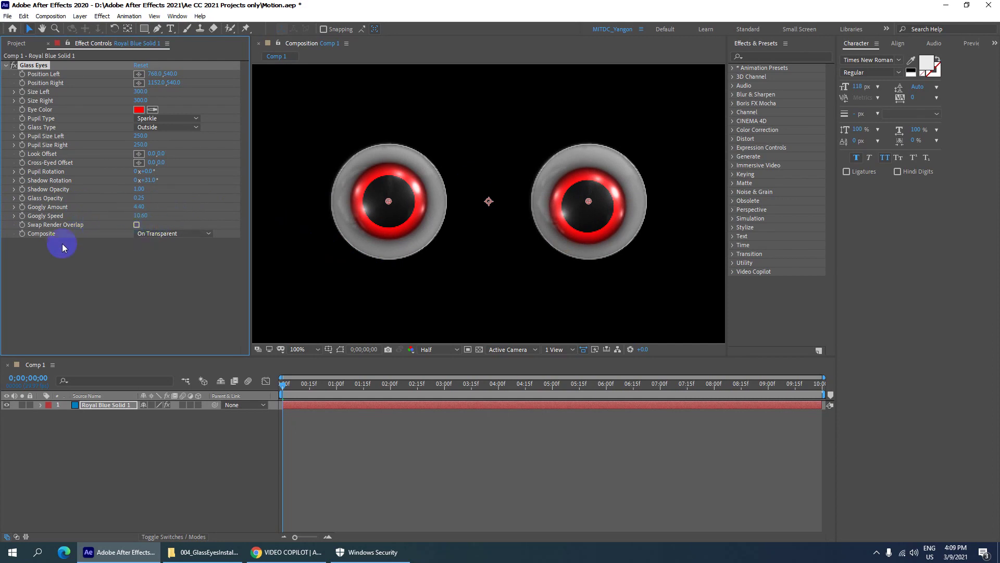
- Set the Glass Eyes Composite to Over Original so the blue solid shows behind the eyes
left_click(149, 233)
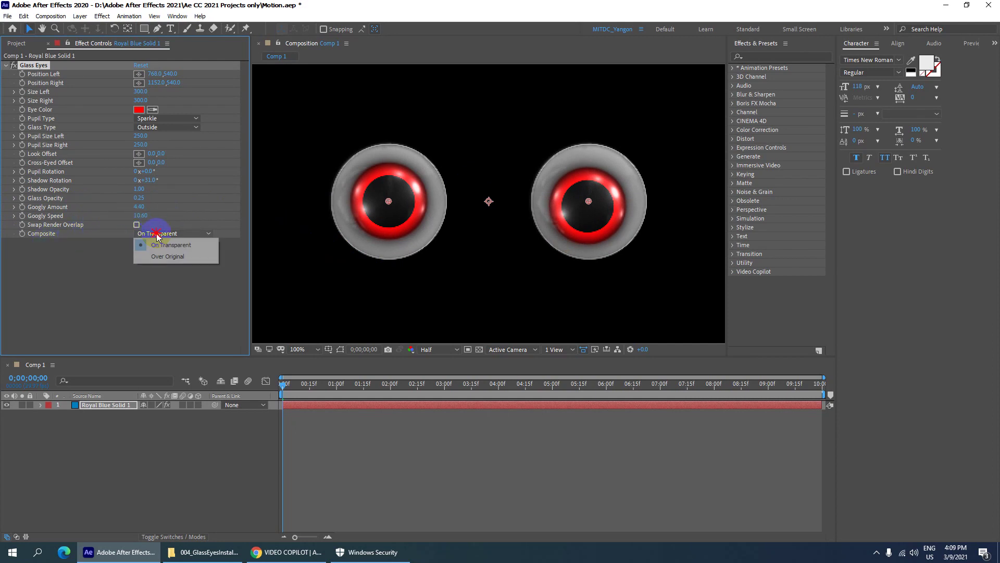
left_click(174, 255)
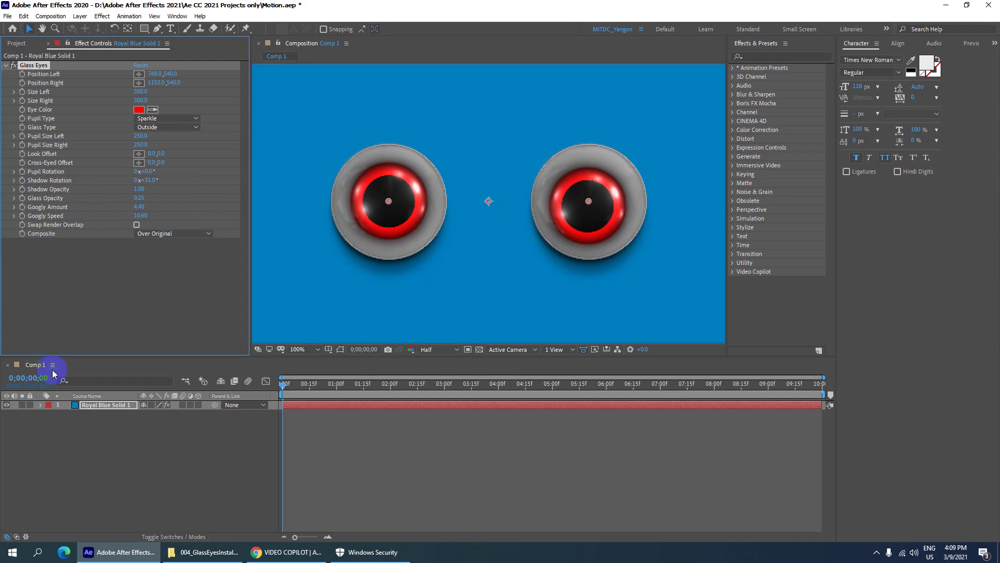
left_click(107, 407)
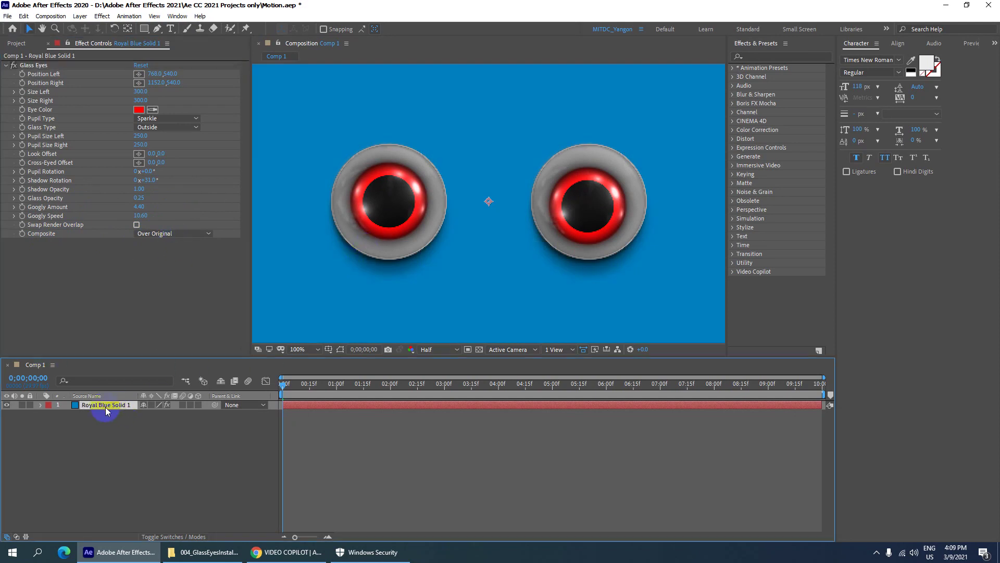
left_click(317, 330)
left_click(201, 52)
- Recolour the solid lime green in Layer > Solid Settings, making it Lime Green Solid 1
left_click(80, 17)
left_click(113, 40)
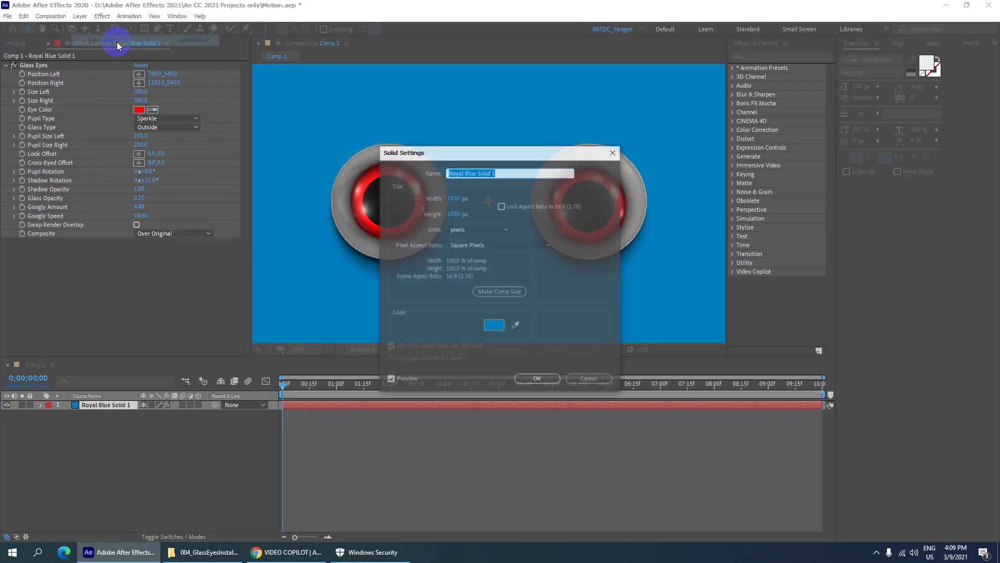
left_click(491, 326)
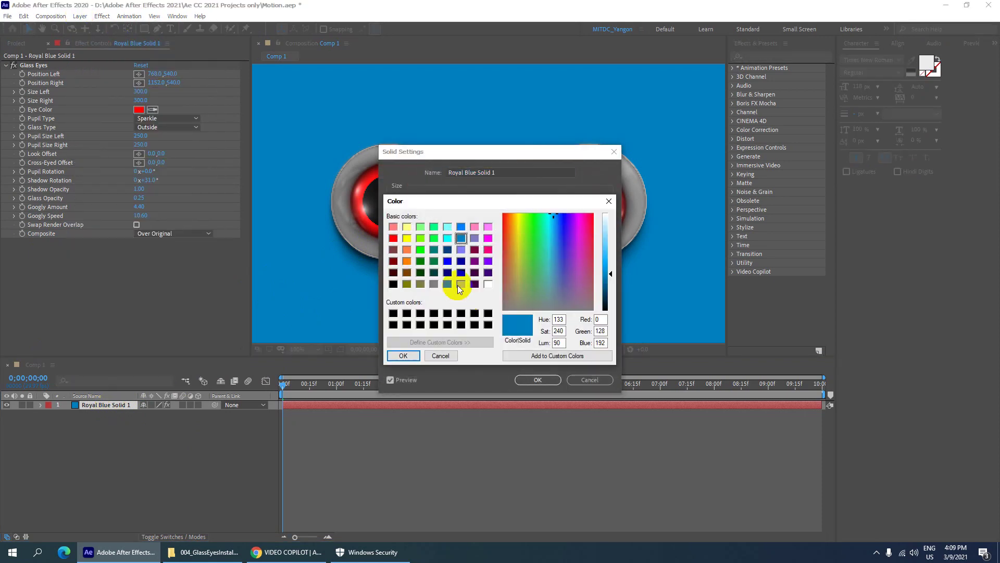
left_click(420, 238)
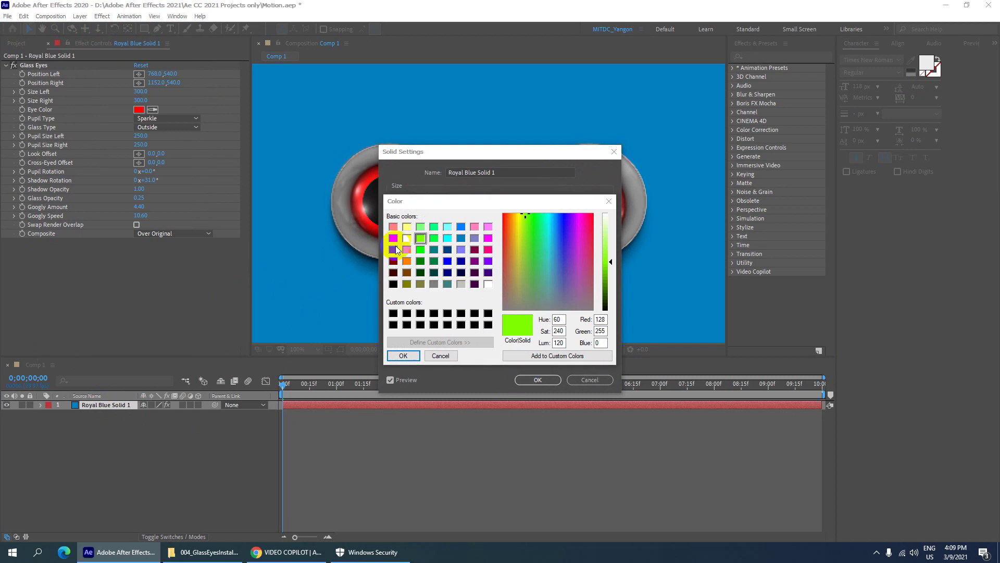
left_click(403, 356)
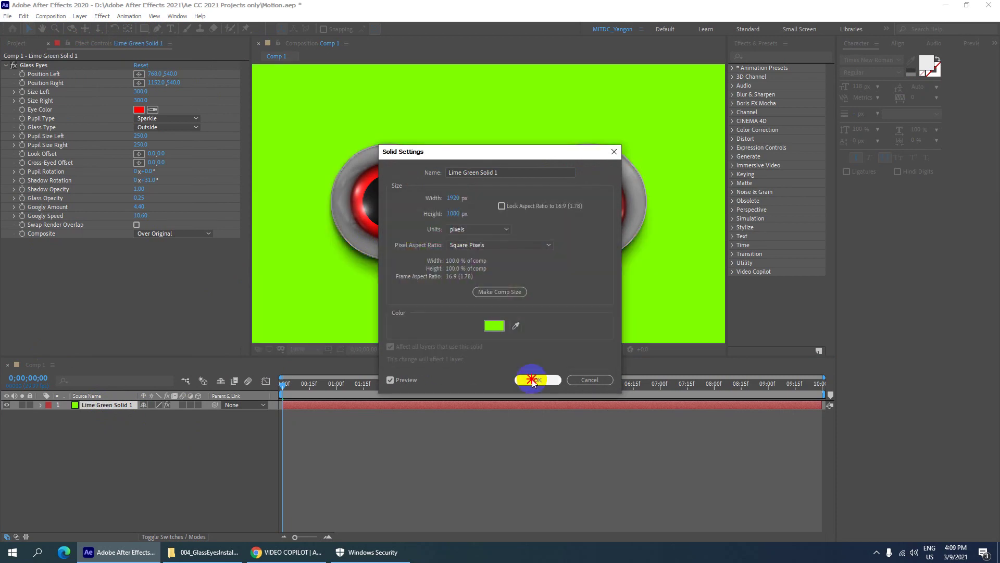
left_click(533, 380)
scroll(562, 241, "down", 3)
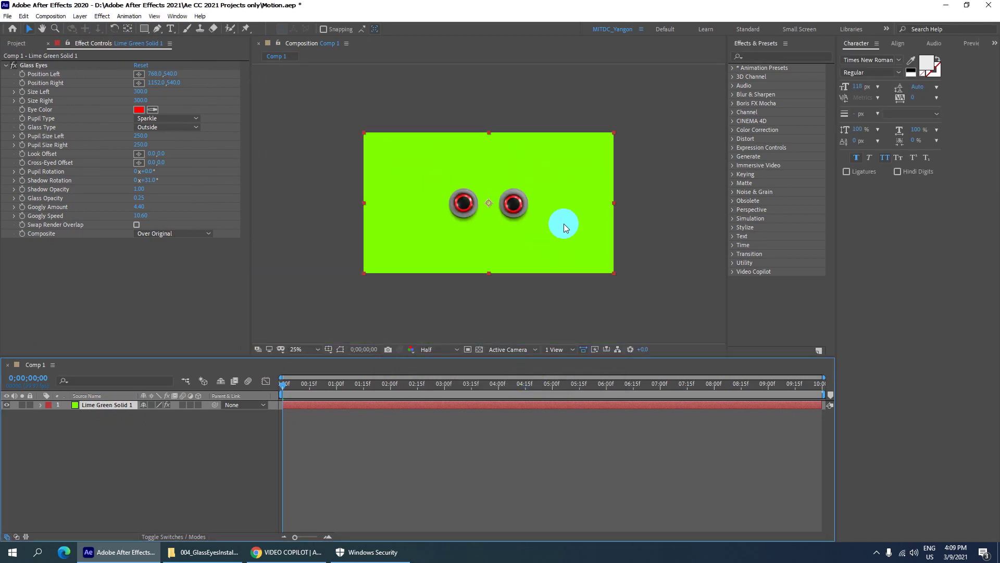
- Set the Glass Eyes Composite option to On Transparent and turn on the checkerboard transparency grid
scroll(495, 203, "up", 2)
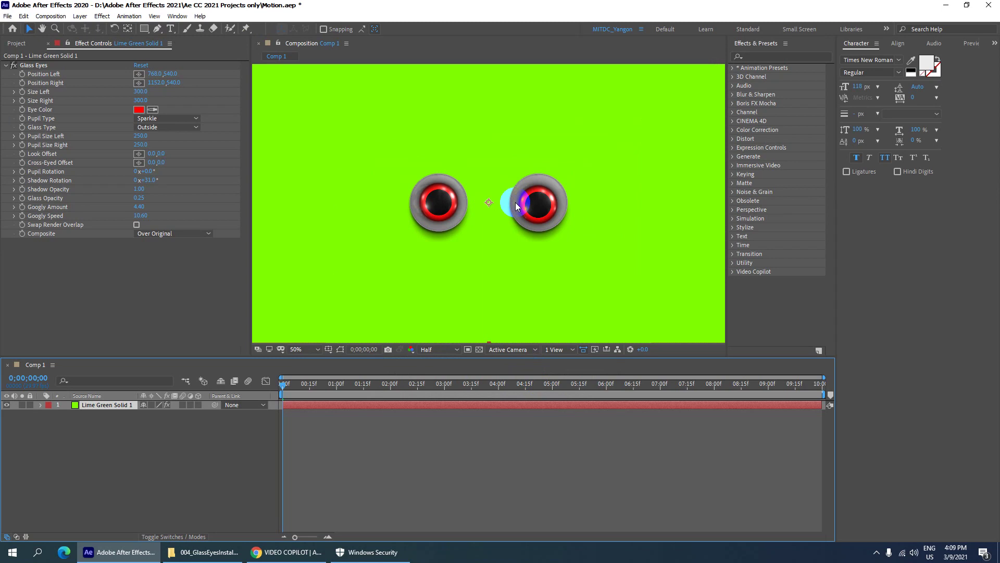
left_click(58, 236)
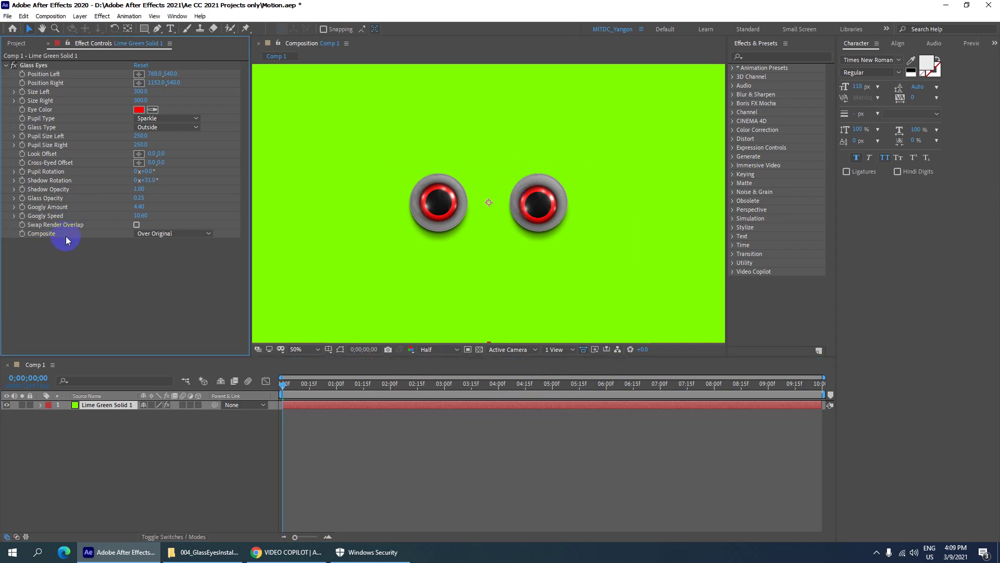
left_click(146, 236)
left_click(153, 240)
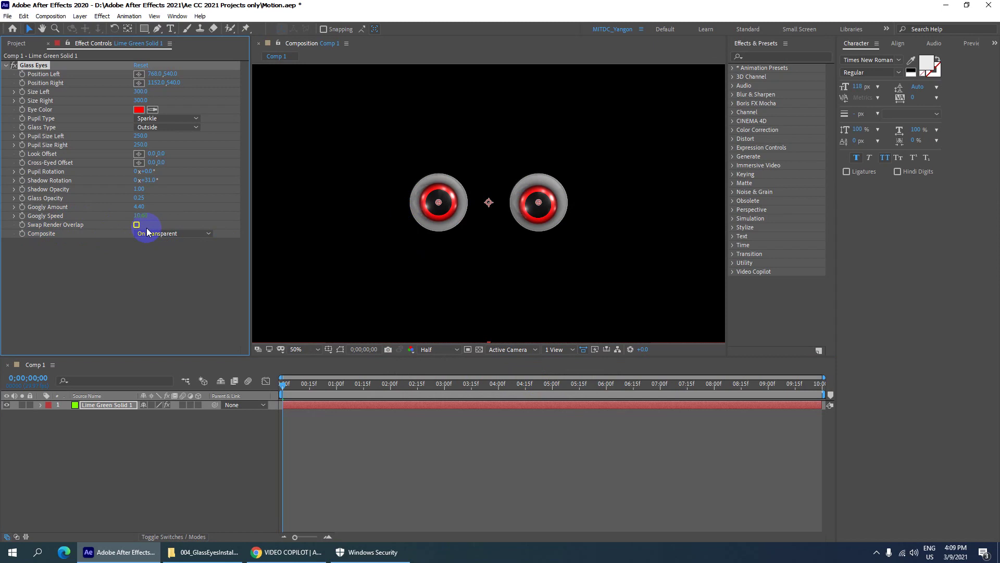
left_click(480, 351)
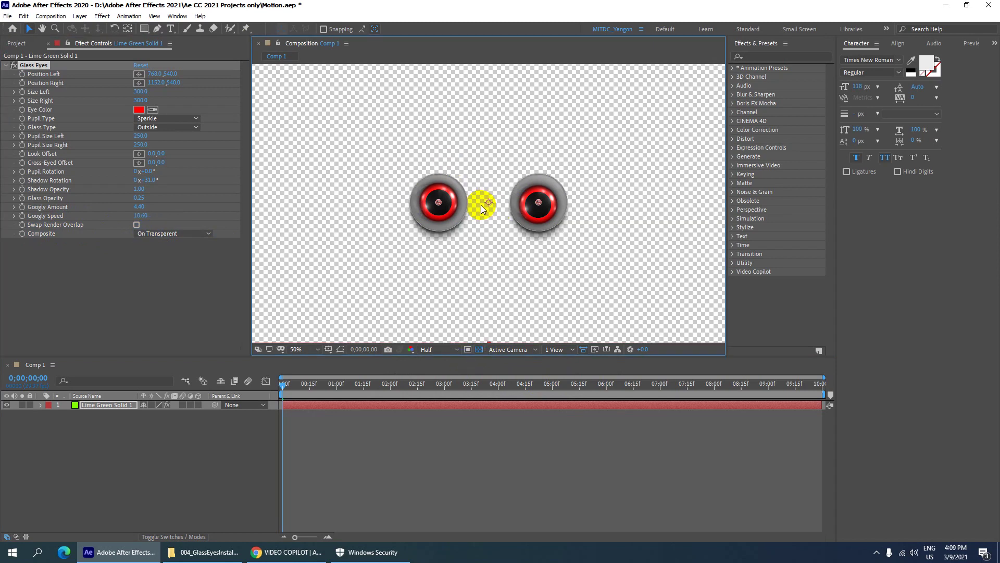
- Deselect the effect, compare the eyes at 25% and 50% zoom, then switch to the Glass Eyes page in Chrome
key("comma")
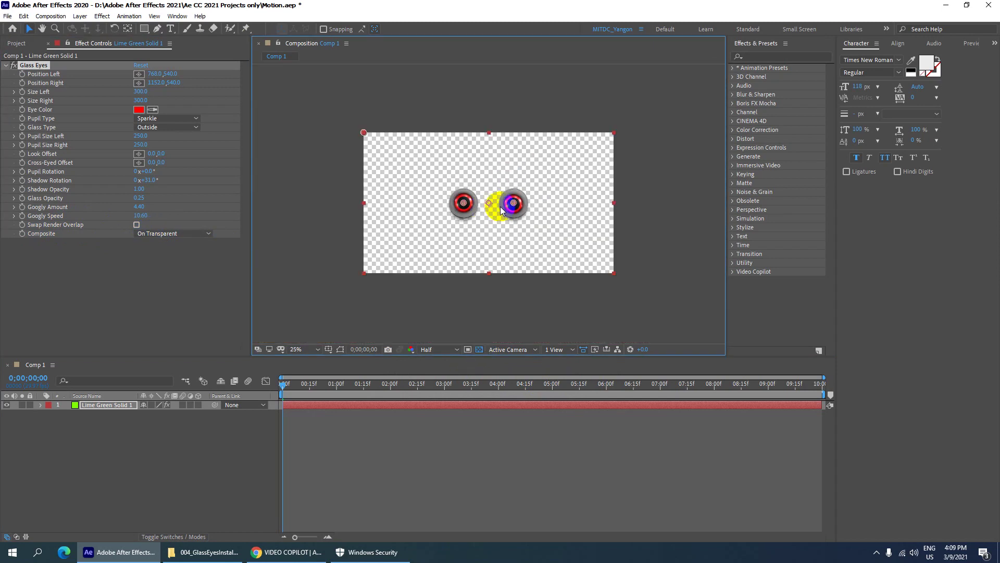
left_click(106, 405)
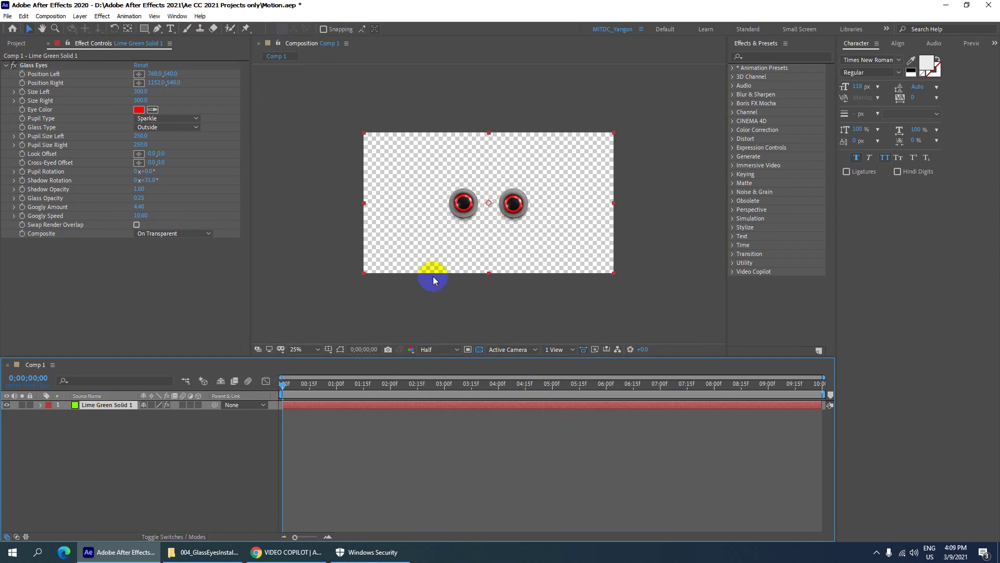
key("period")
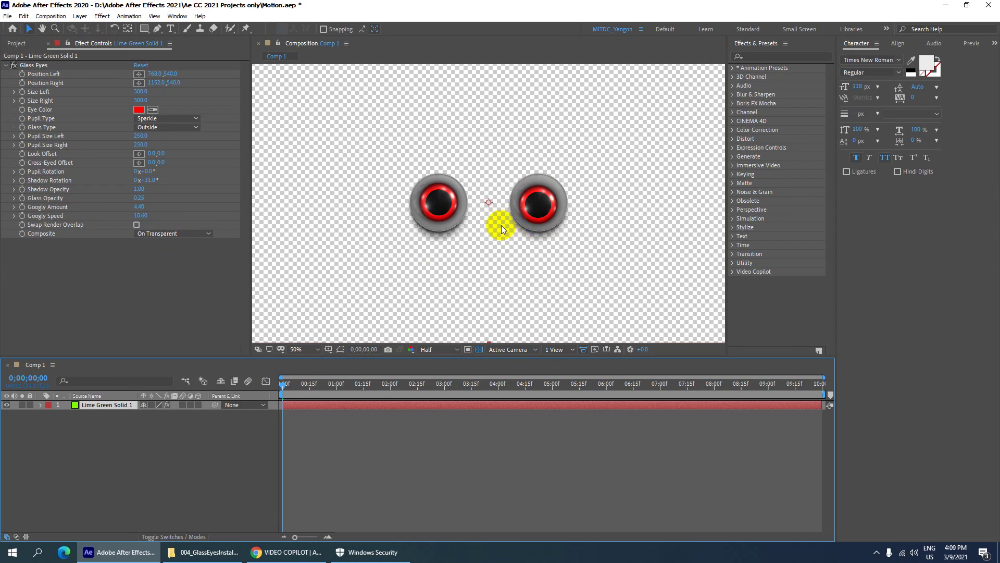
key("comma")
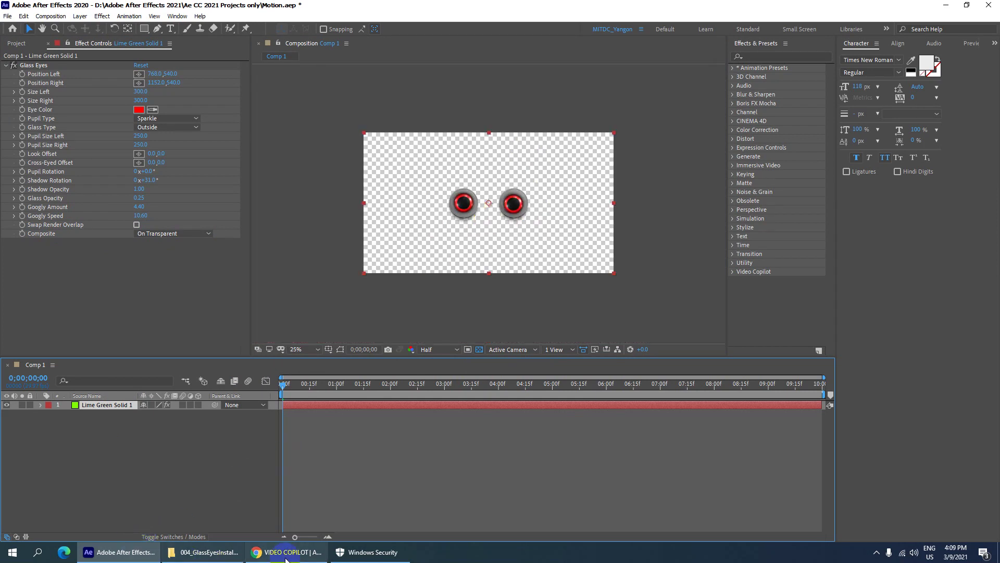
left_click(286, 552)
- Scroll down through the Glass Eyes example images on the Video Copilot post
scroll(364, 235, "down", 1)
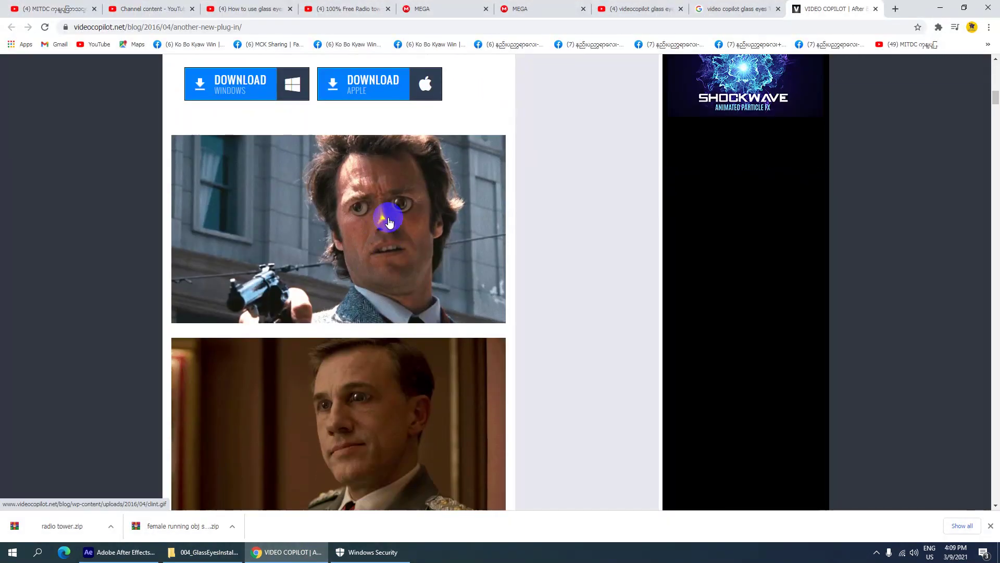
scroll(391, 214, "down", 1)
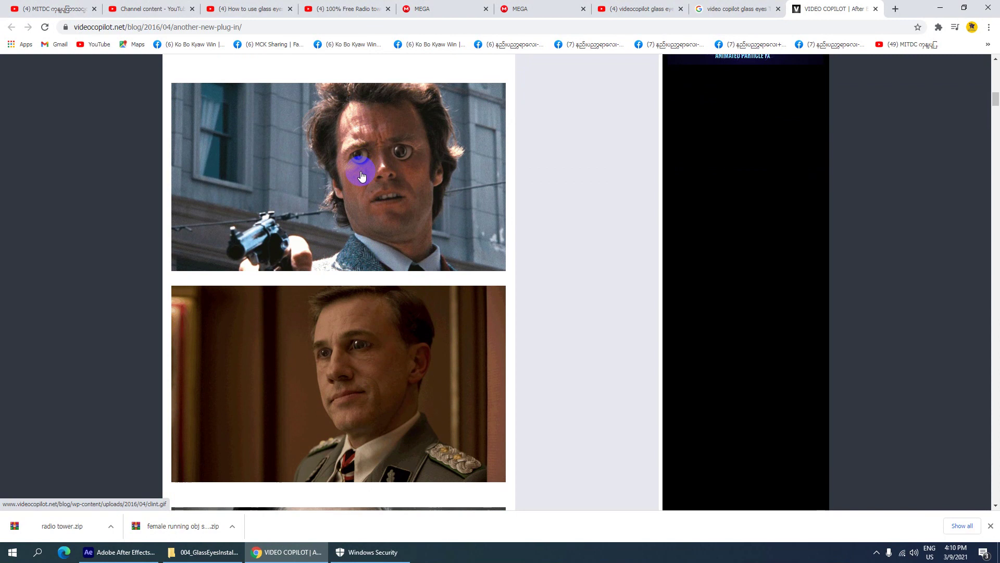
scroll(379, 187, "down", 2)
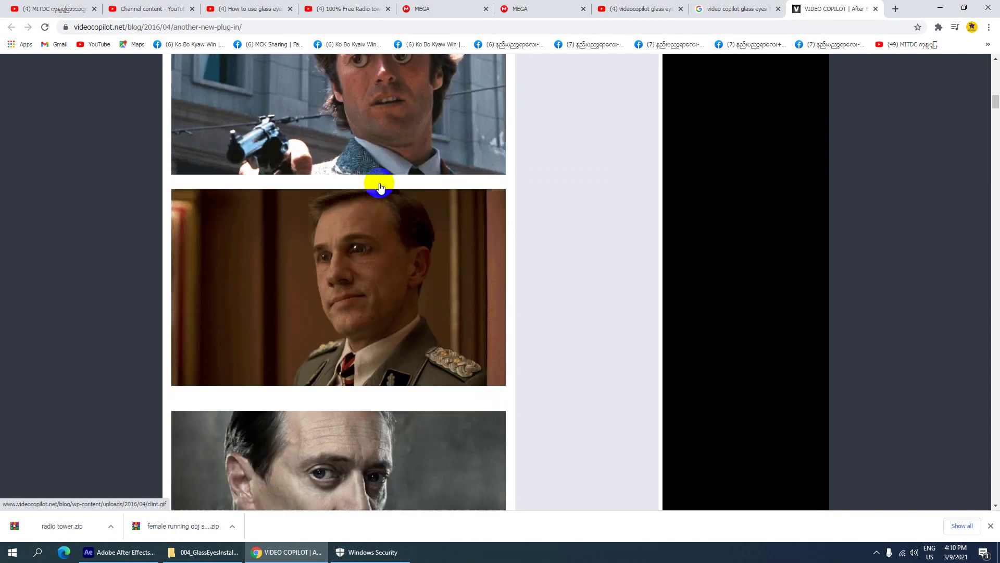
scroll(380, 188, "down", 1)
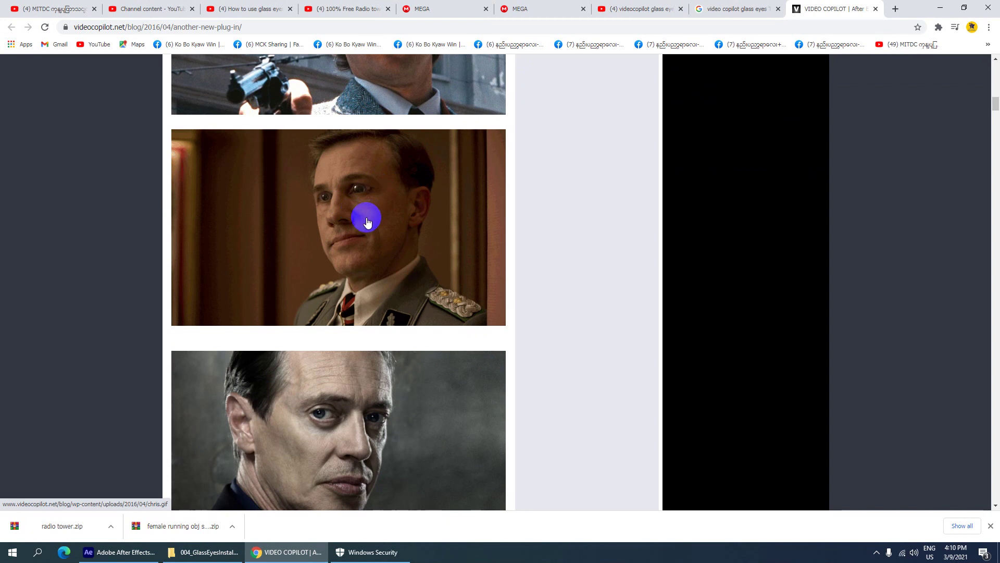
scroll(368, 222, "down", 2)
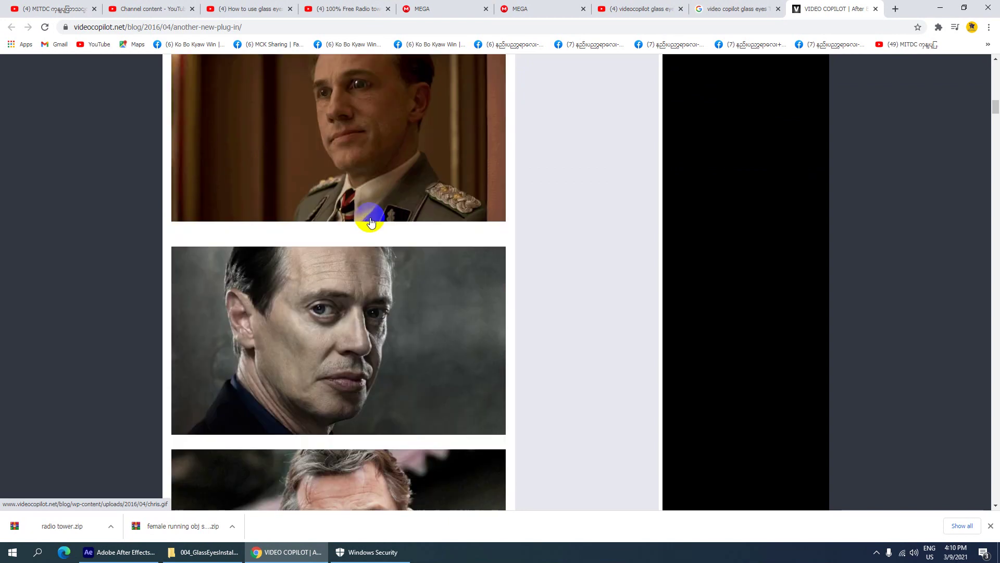
scroll(370, 223, "down", 2)
scroll(368, 225, "down", 3)
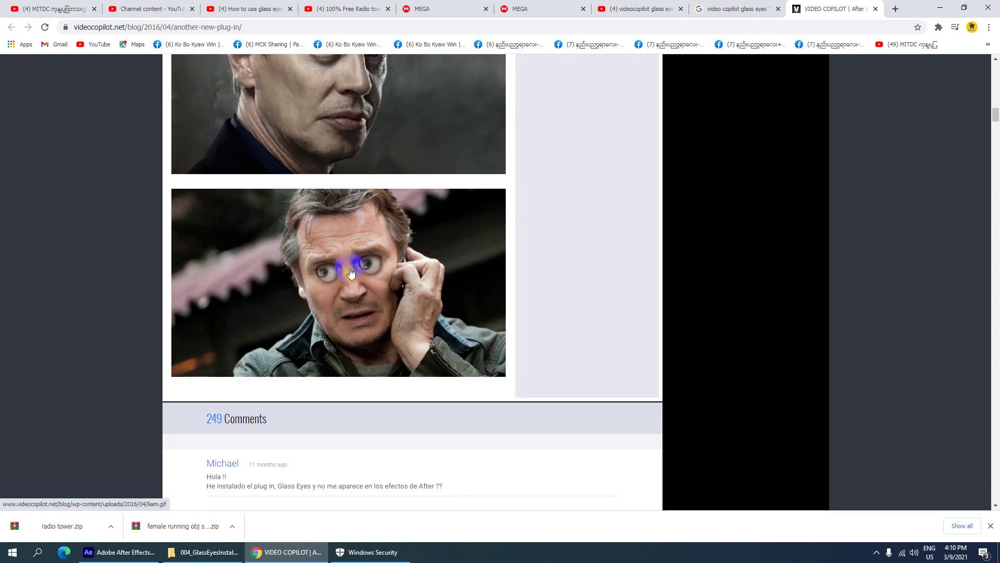
- Scroll back up the post and switch to the MITDC YouTube channel's Videos tab
scroll(350, 266, "up", 1)
scroll(353, 262, "up", 2)
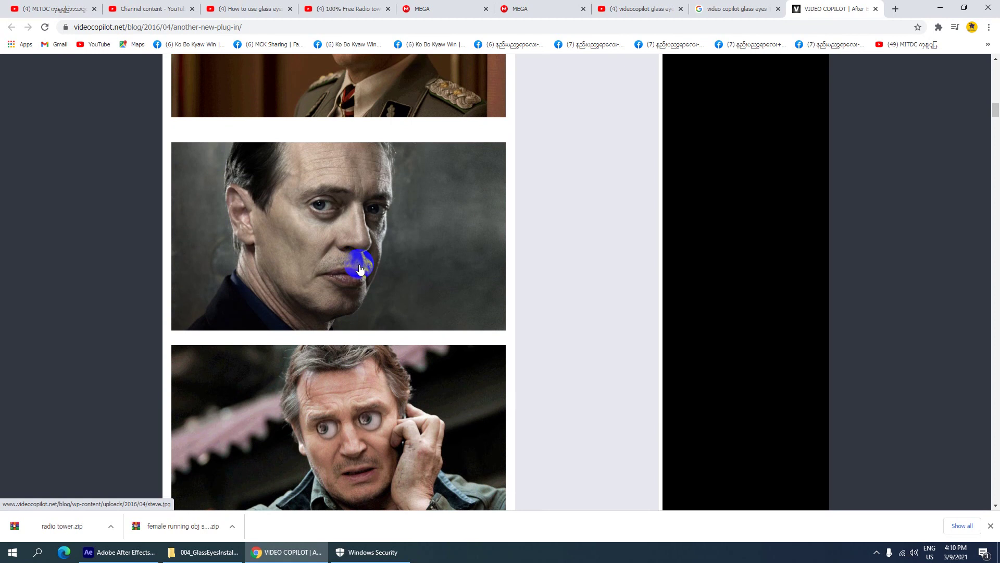
scroll(341, 276, "up", 3)
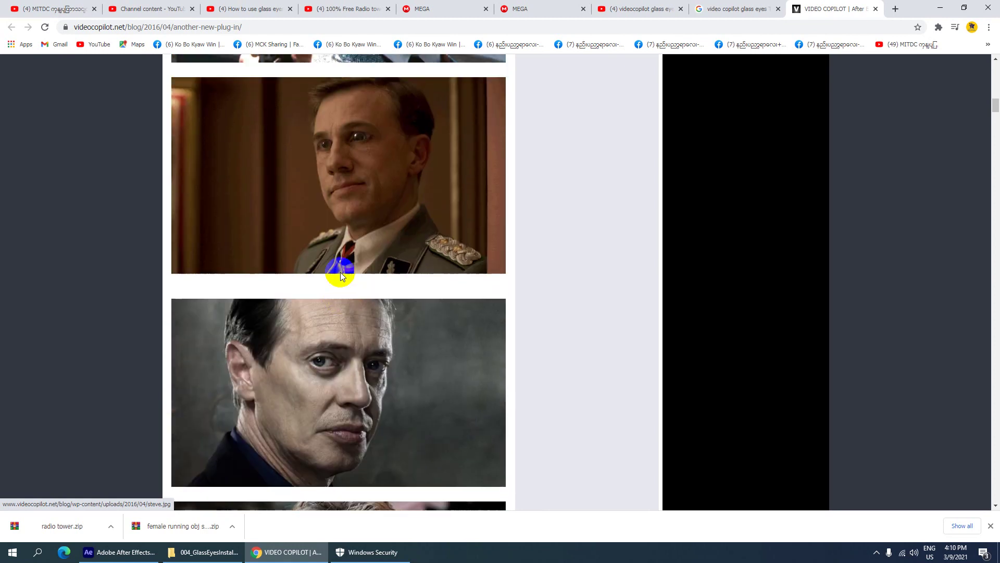
scroll(346, 268, "up", 2)
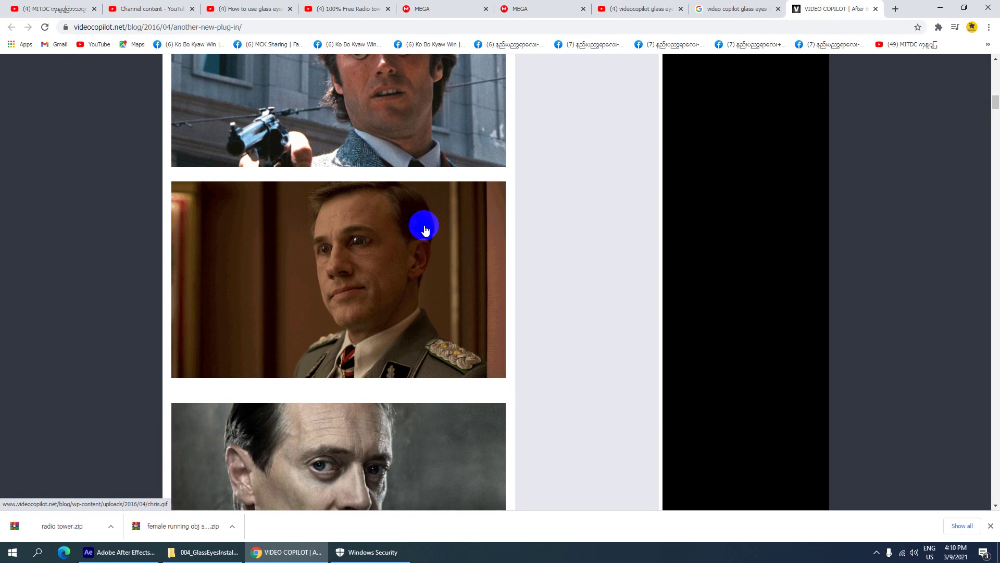
scroll(373, 261, "up", 3)
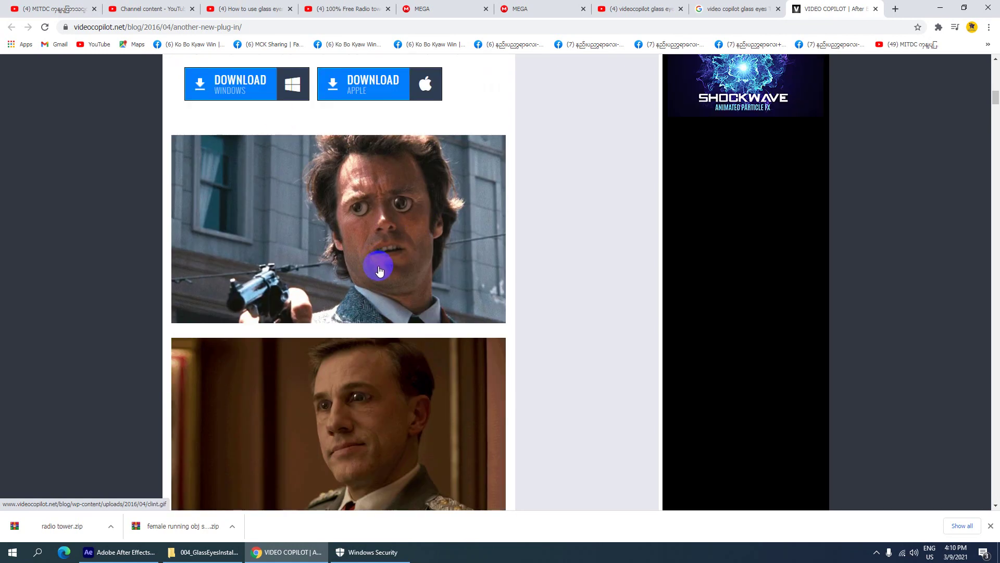
left_click(65, 8)
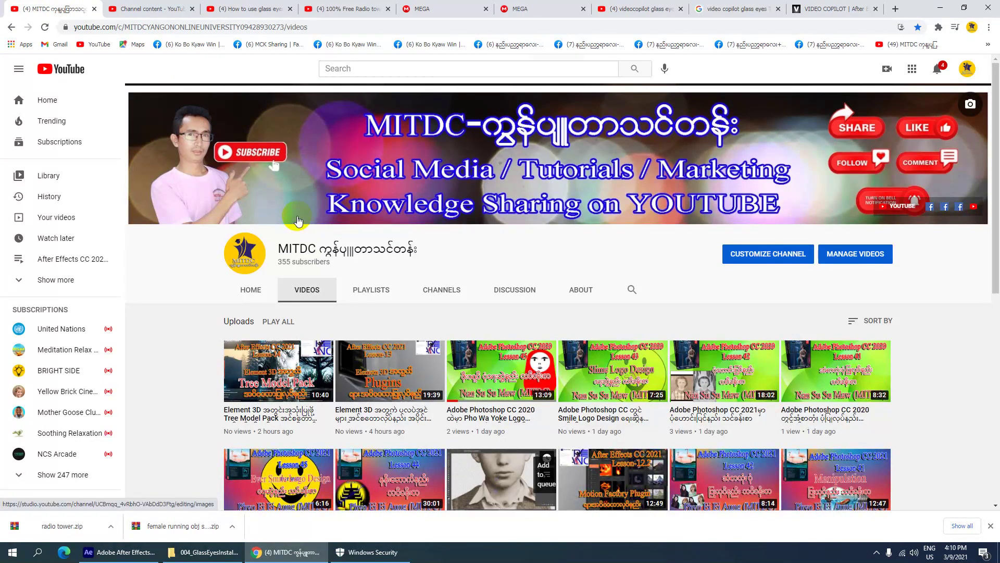
- Return to the Video Copilot Glass Eyes post and scroll up to its demo image
left_click(828, 5)
scroll(370, 206, "up", 4)
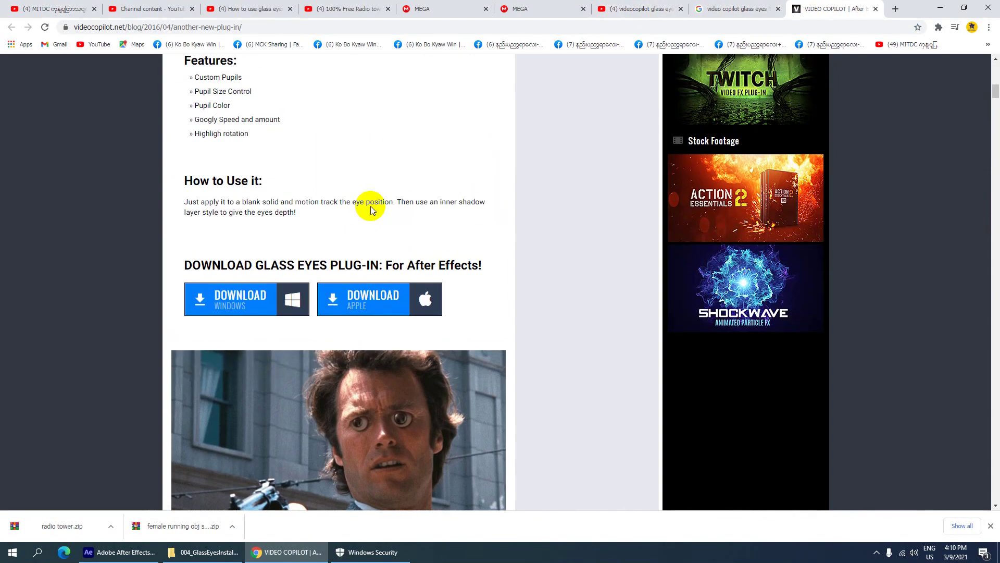
scroll(371, 205, "up", 4)
scroll(370, 205, "up", 6)
scroll(370, 205, "up", 5)
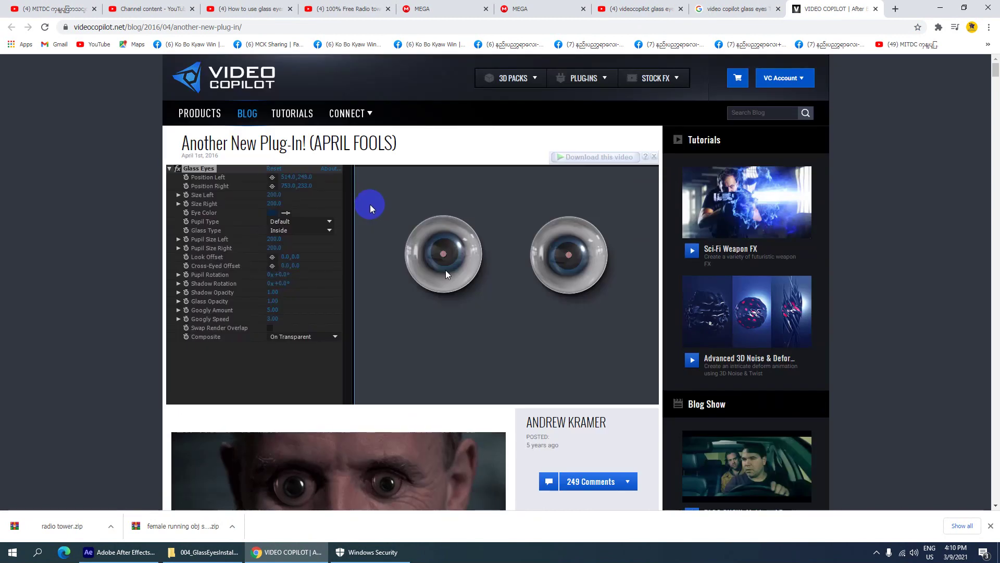
- Look a little further down the post, then minimize Chrome to bring After Effects back
scroll(370, 207, "down", 2)
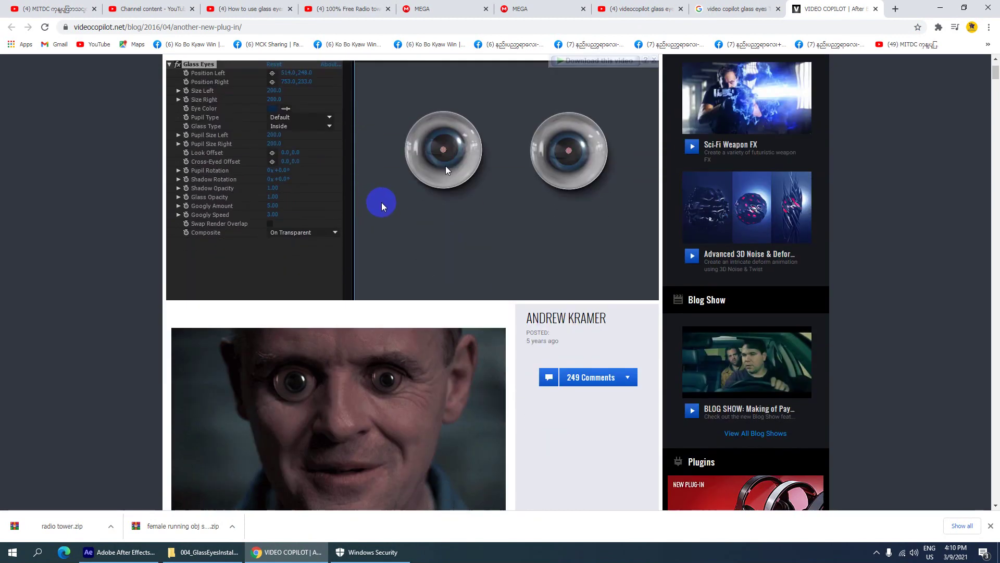
scroll(393, 206, "down", 2)
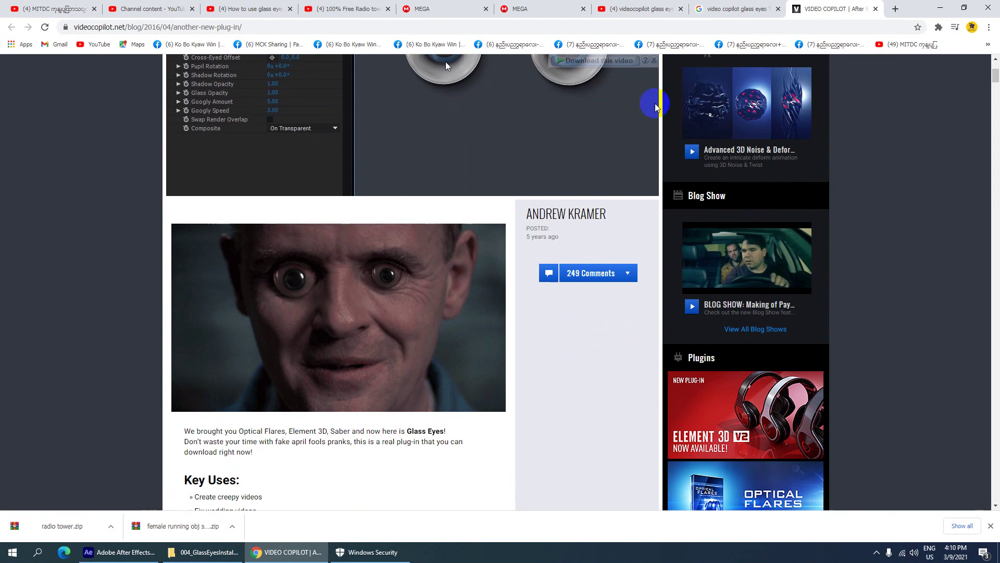
left_click(940, 8)
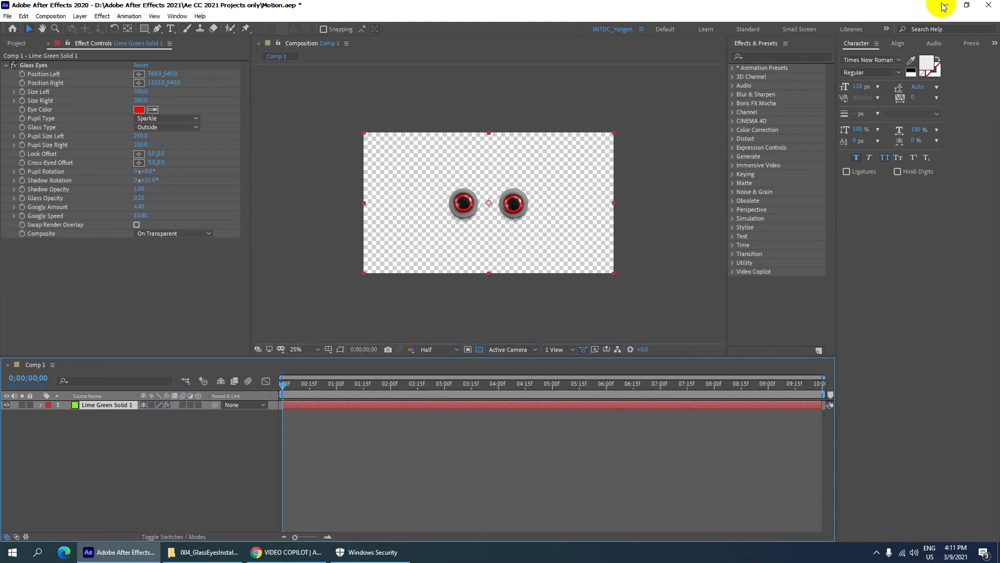